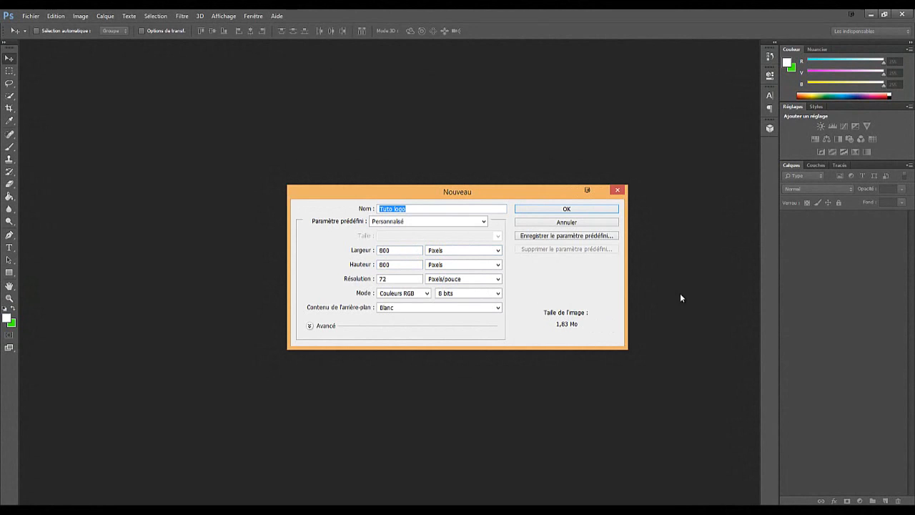
Create the 800 × 800 pixel document Tuto logo with a white background and convert its background into a regular layer
click(567, 210)
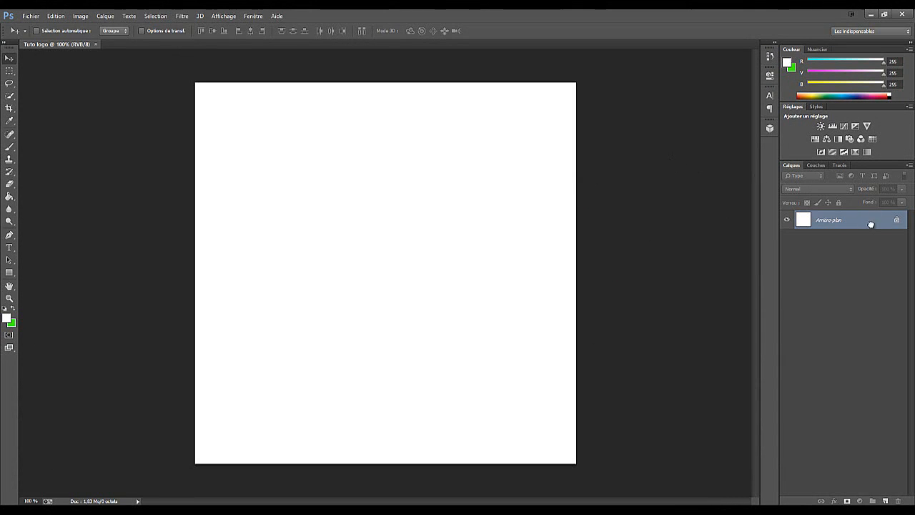
double_click(870, 224)
click(551, 253)
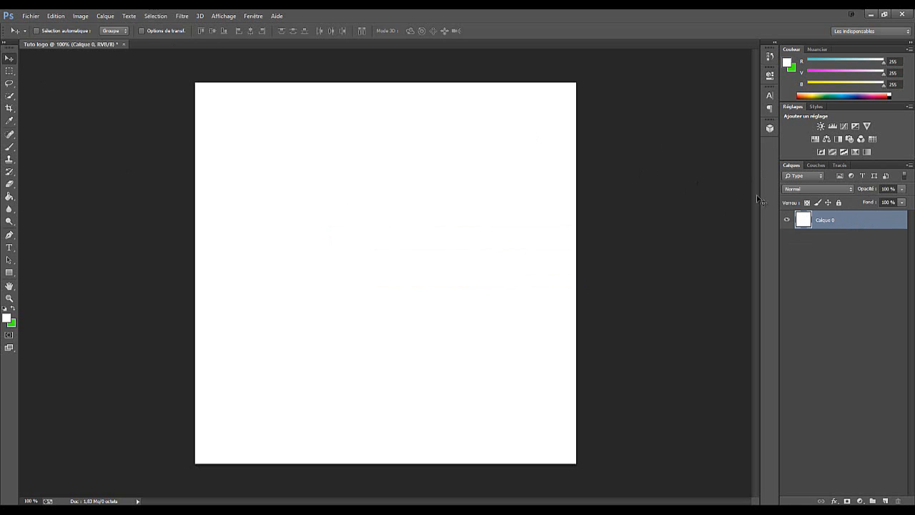
Add a gradient overlay to the white layer, with the Radial style and the gradient inverted
double_click(851, 219)
drag(506, 157, 755, 131)
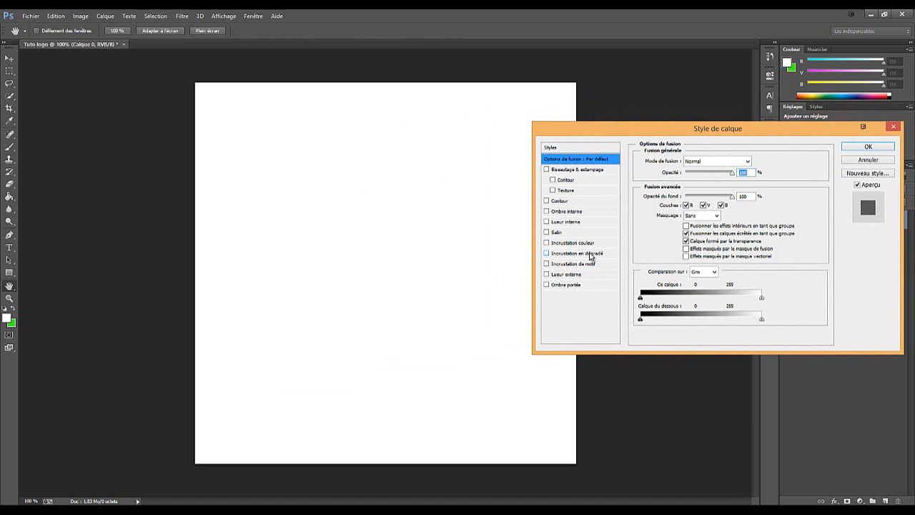
click(591, 254)
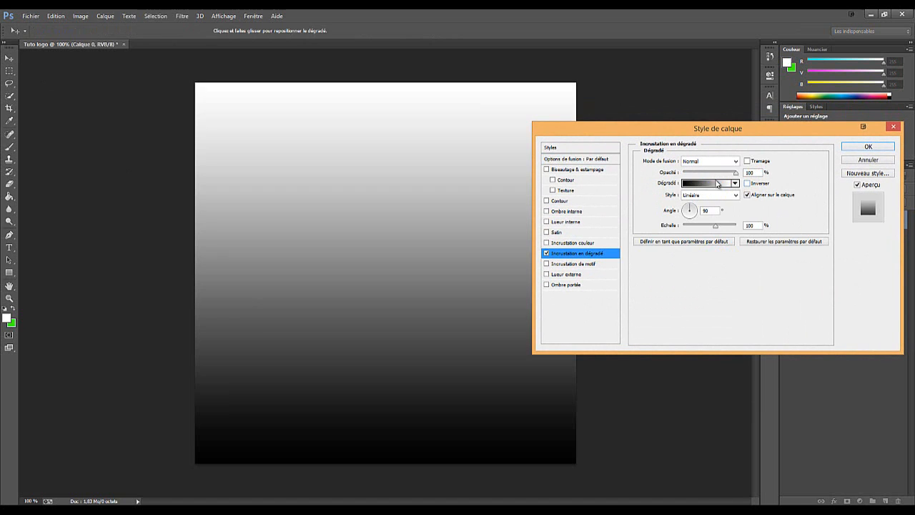
click(731, 195)
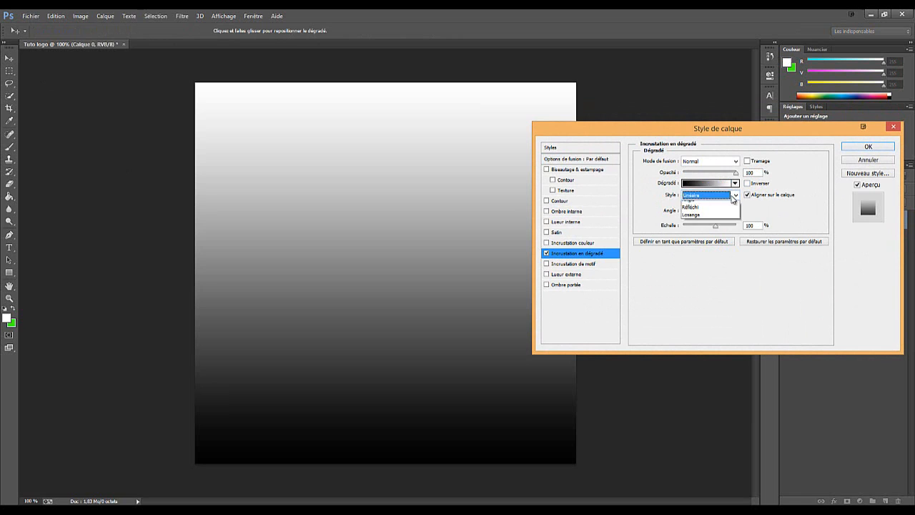
click(714, 211)
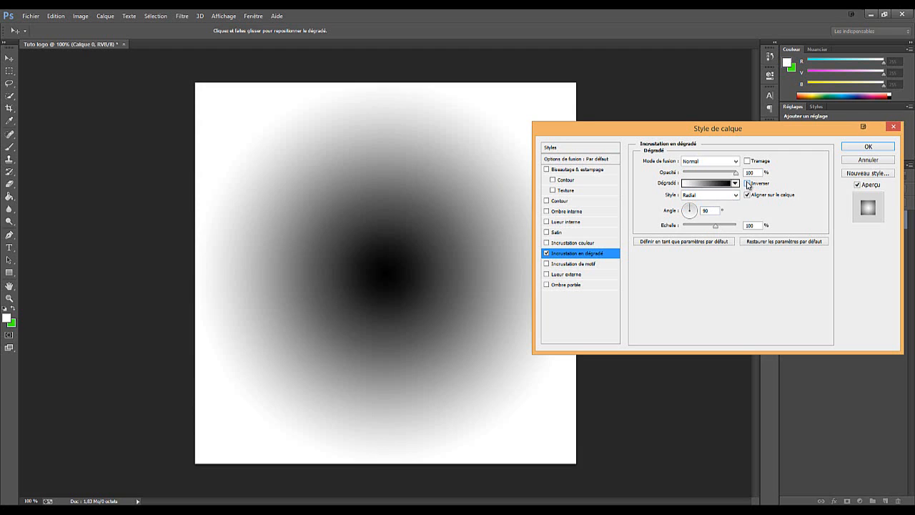
click(748, 184)
Change the white end stop of the overlay's gradient to a dark grey
click(715, 184)
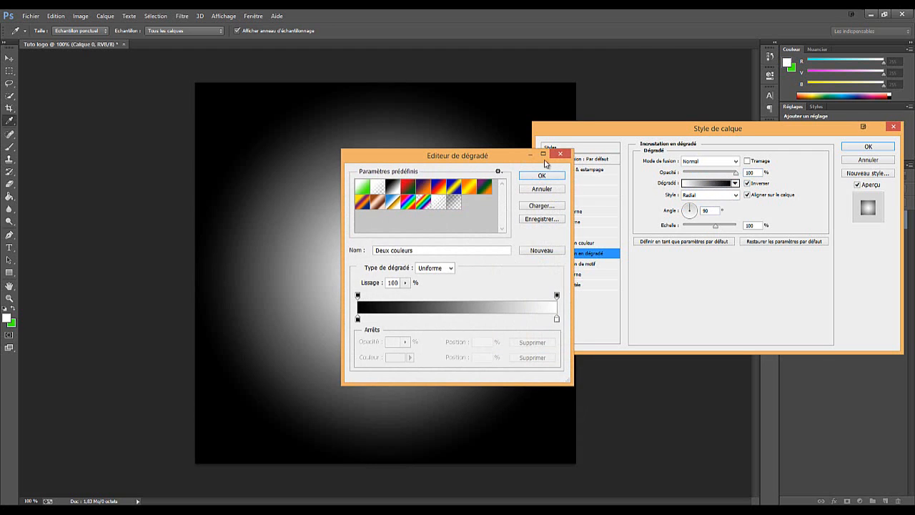
drag(545, 160, 799, 196)
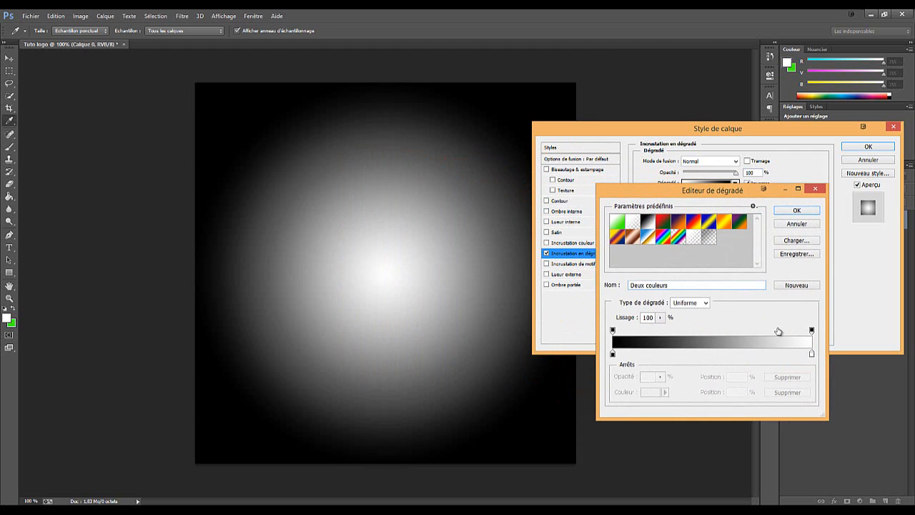
click(811, 354)
click(650, 392)
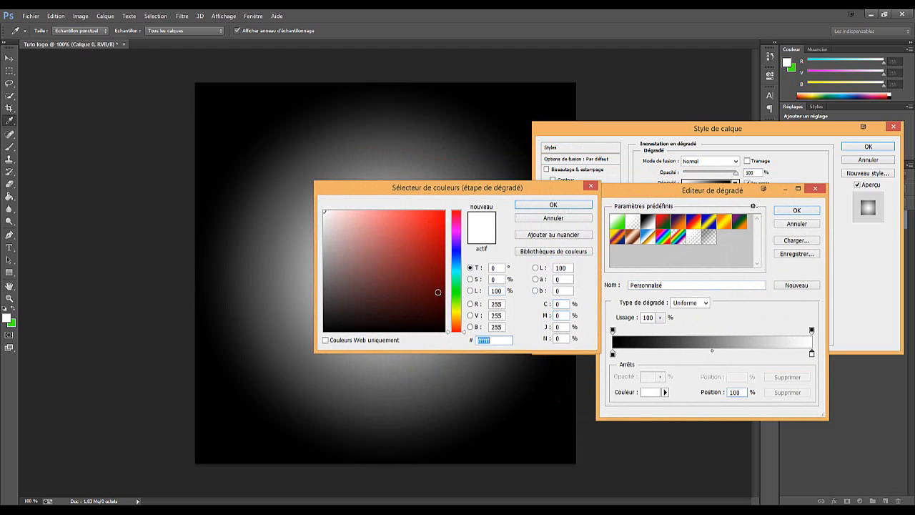
click(326, 291)
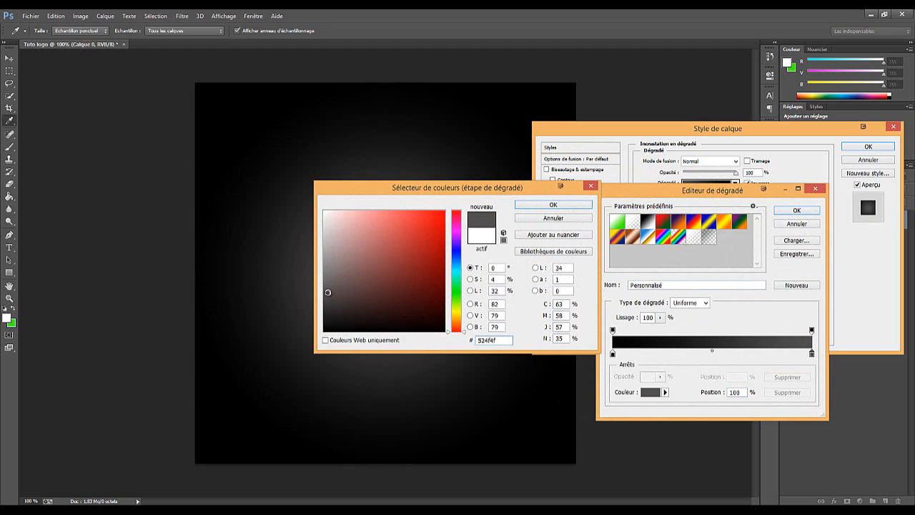
mouse_move(327, 291)
mouse_down()
mouse_move(329, 262)
mouse_move(324, 298)
mouse_up()
click(329, 296)
drag(489, 188, 632, 208)
click(679, 226)
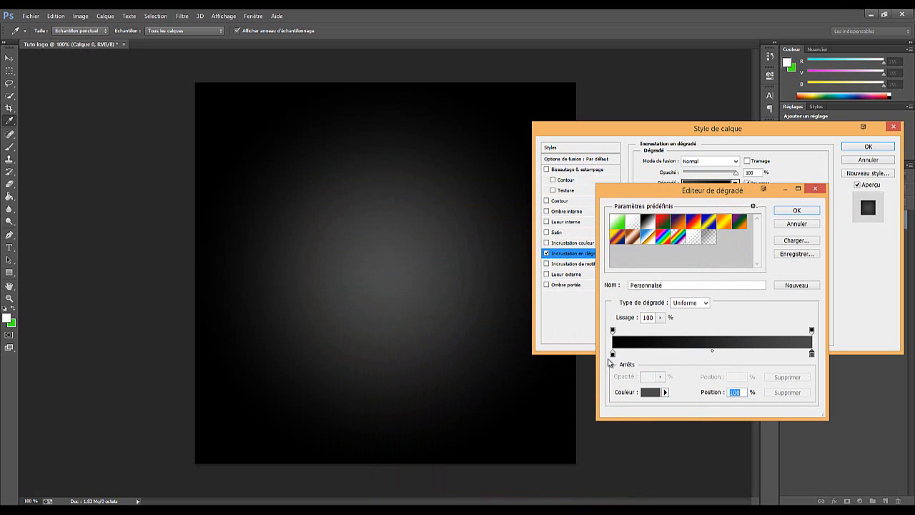
click(804, 212)
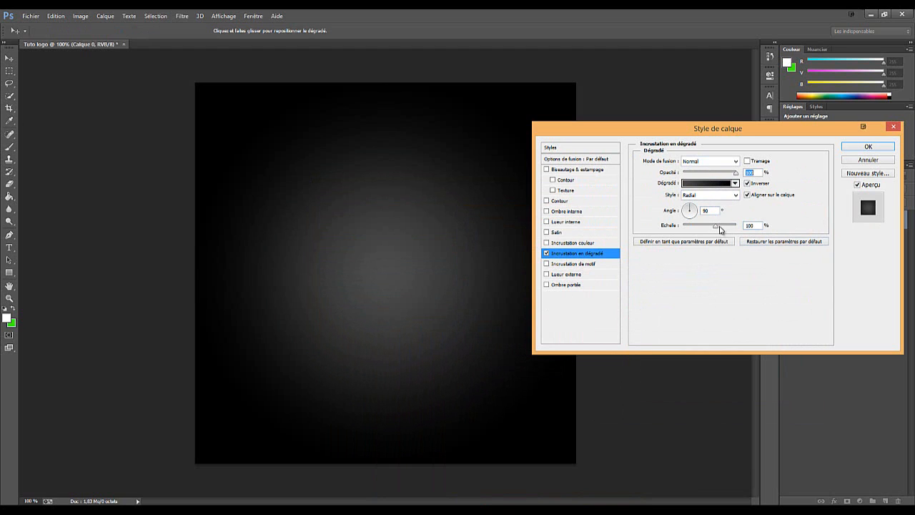
Fine-tune the gradient overlay's opacity and scale, and apply the layer style
mouse_move(735, 176)
mouse_down()
mouse_move(714, 175)
mouse_move(743, 176)
mouse_up()
mouse_move(719, 226)
mouse_down()
mouse_move(675, 231)
mouse_move(724, 233)
mouse_move(713, 236)
mouse_up()
click(882, 148)
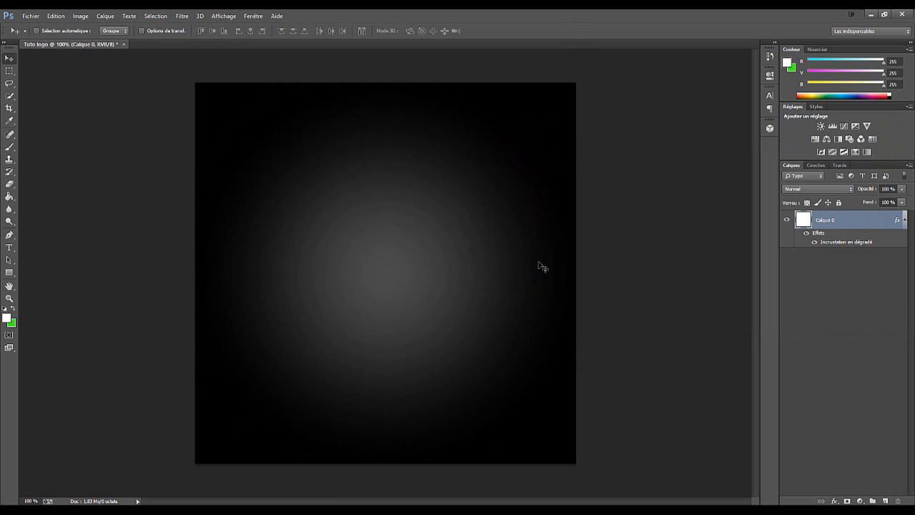
Add a layer and draw a wide white ellipse of about 1060 × 283 px across the canvas's lower half
click(885, 501)
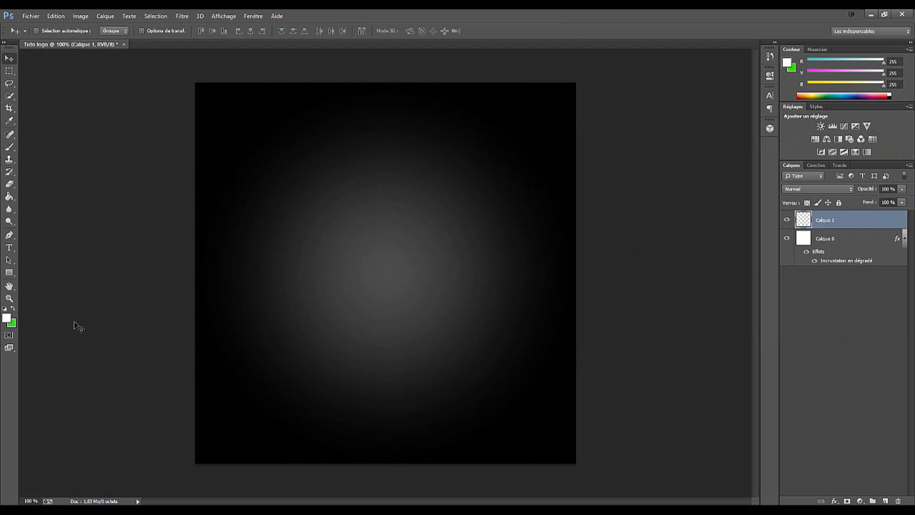
click(11, 273)
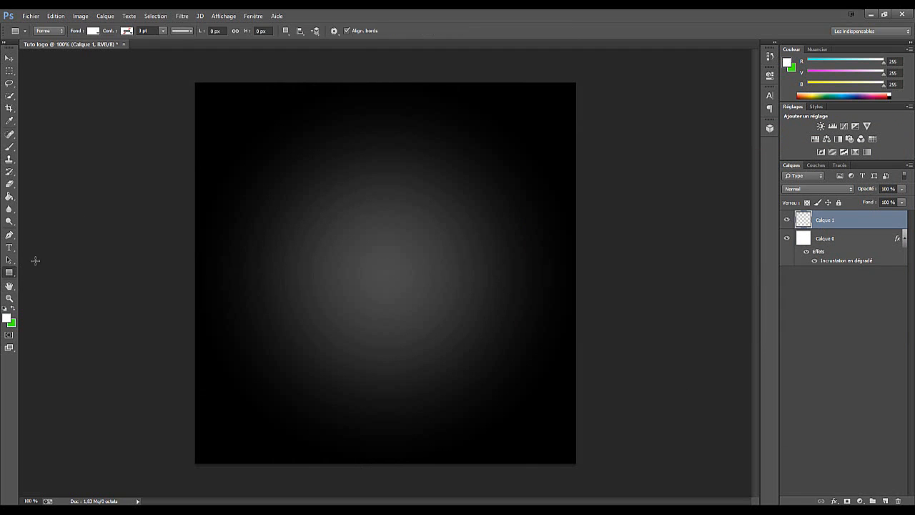
right_click(10, 273)
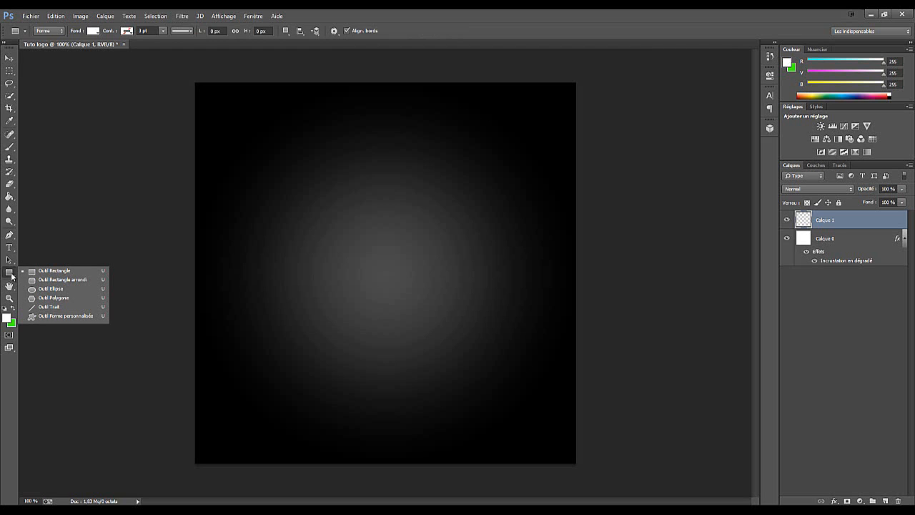
click(57, 289)
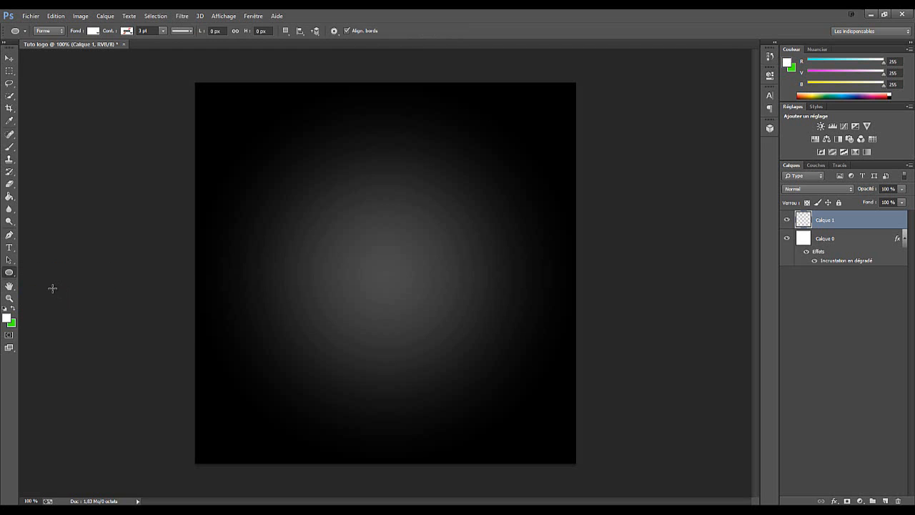
click(12, 197)
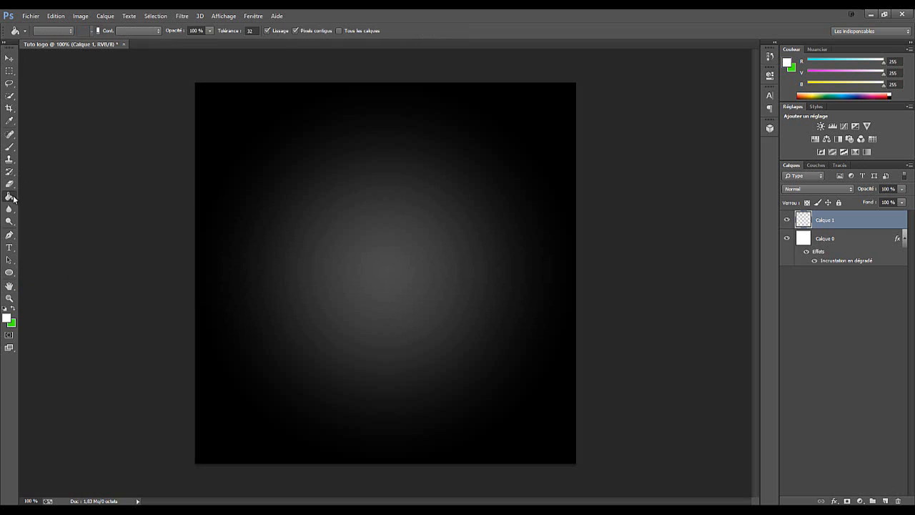
key(u)
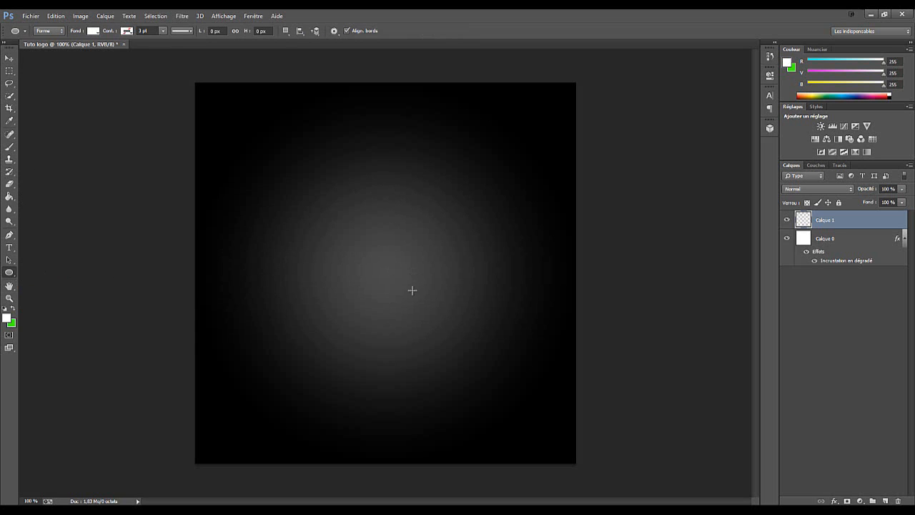
drag(136, 412, 641, 275)
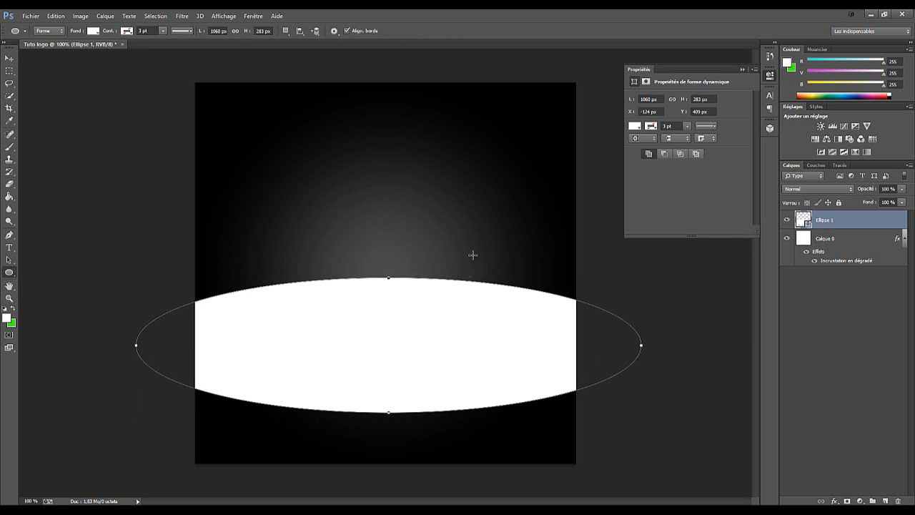
click(742, 68)
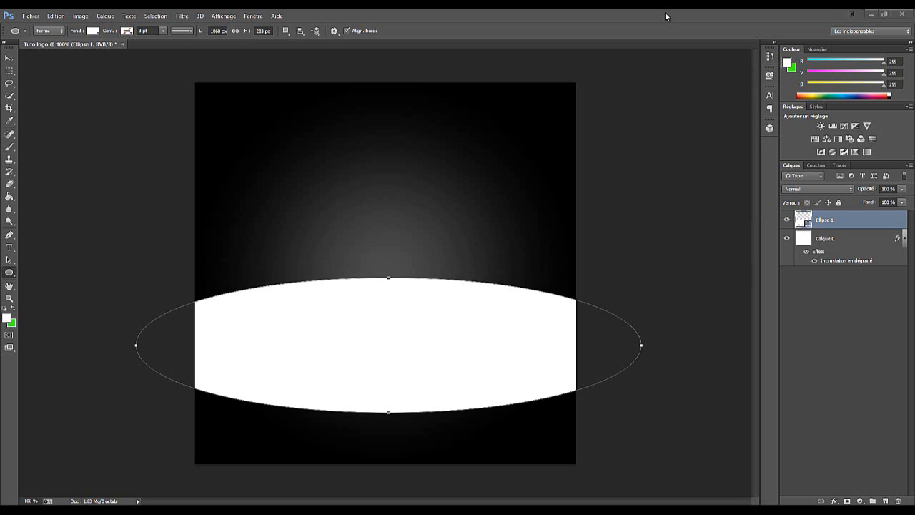
Start a text on the ellipse's upper edge in the GROBOLD font and set its colour to bright orange
click(10, 247)
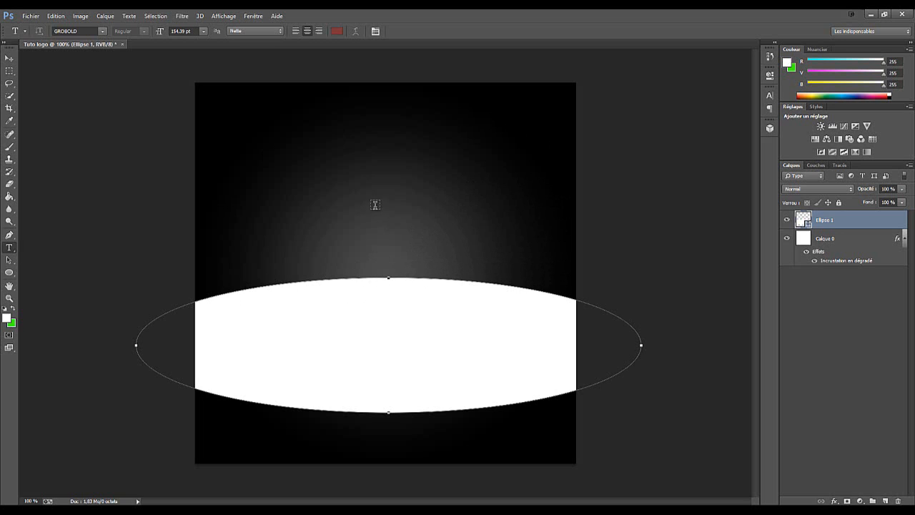
click(379, 277)
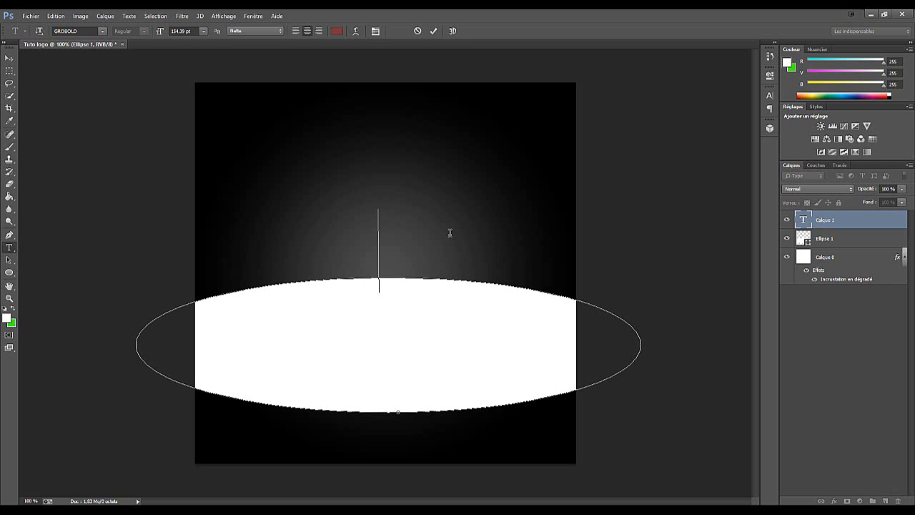
text(S)
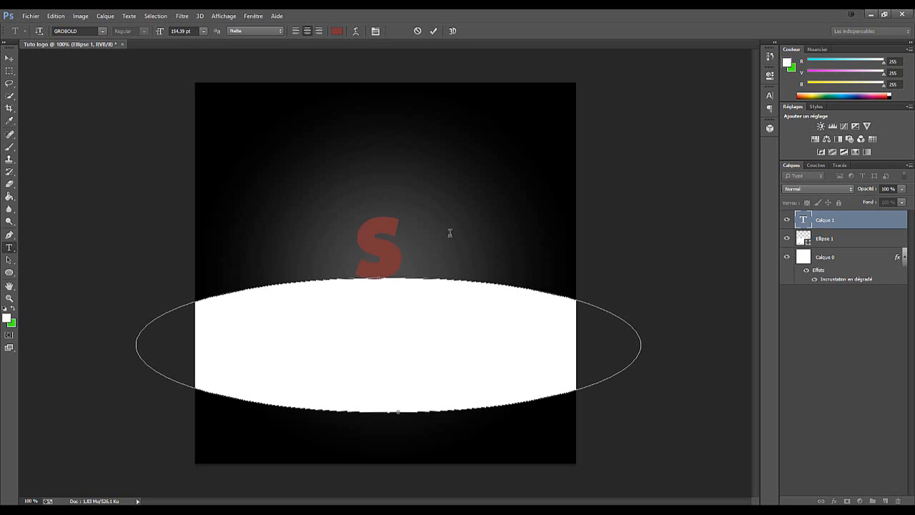
key(BackSpace)
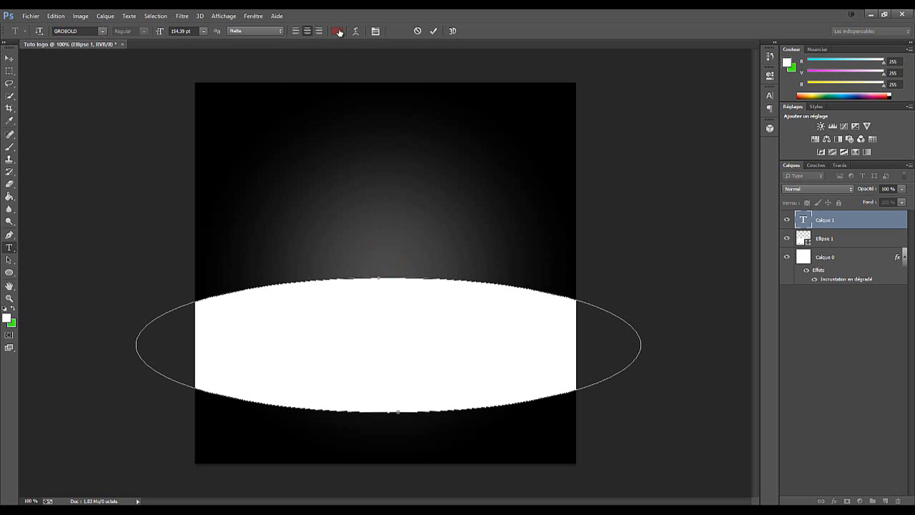
click(336, 31)
drag(455, 327, 455, 323)
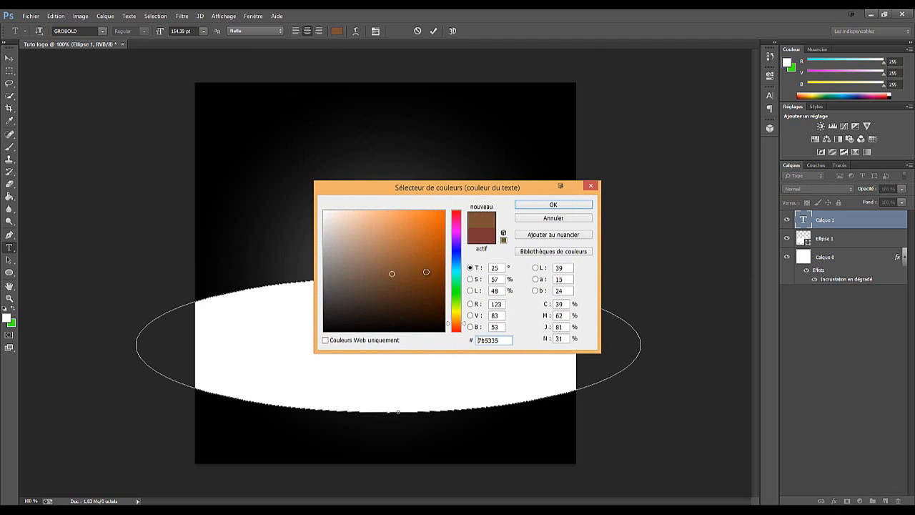
click(444, 216)
key(Return)
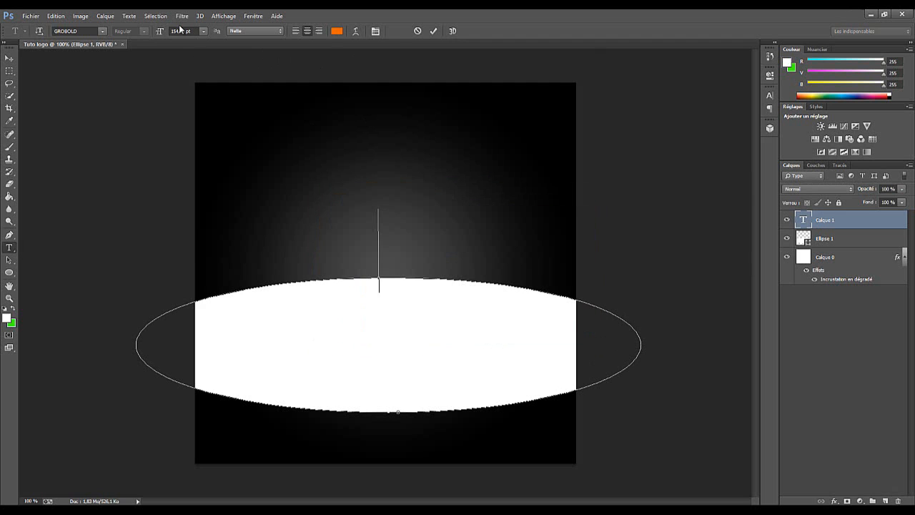
Set the font size to 72 pt and write SPEED PIXEL along the ellipse's path
click(204, 30)
click(200, 193)
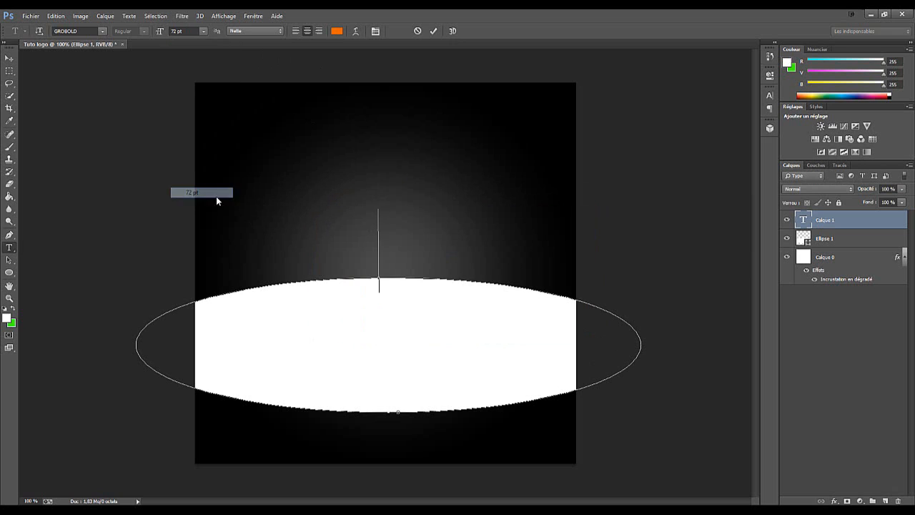
text(s)
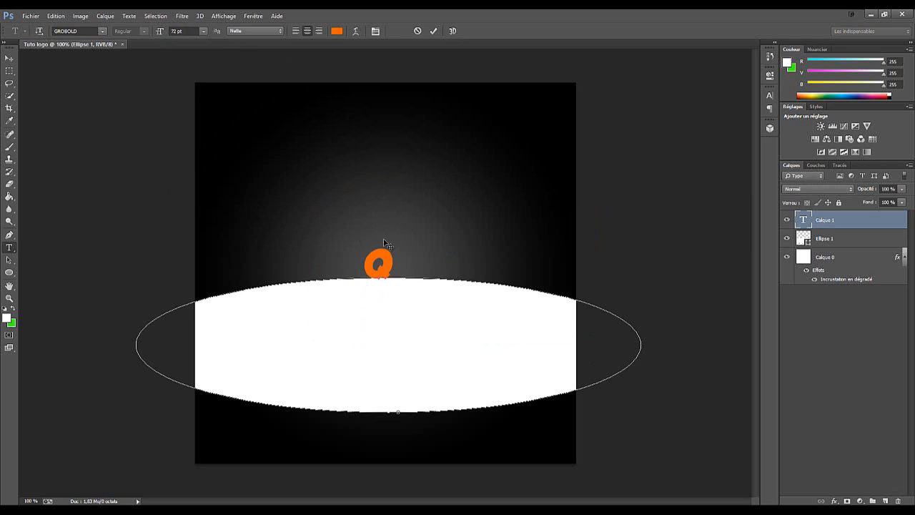
key(BackSpace)
text(SPEED)
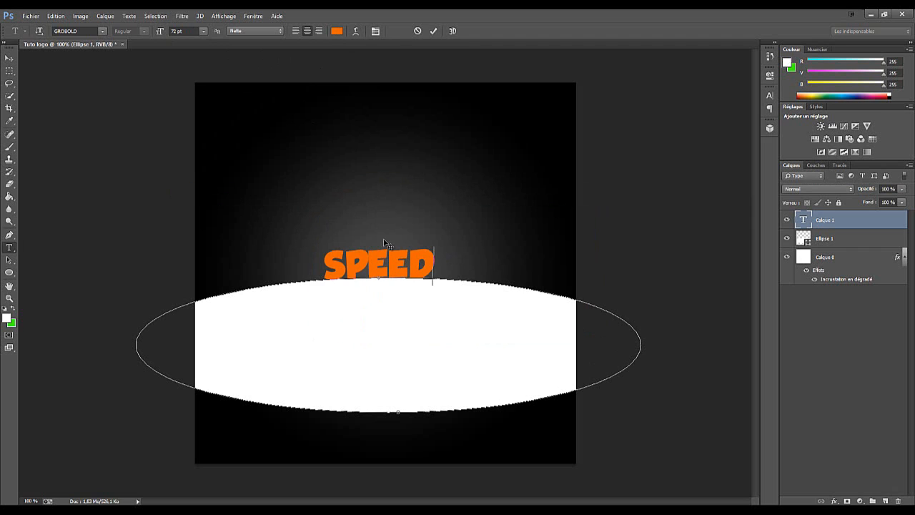
text( PIXEL)
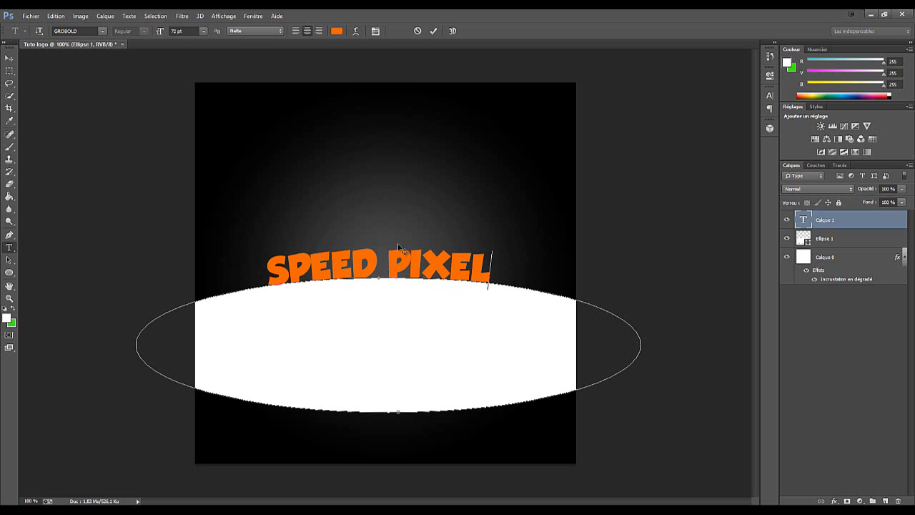
Enlarge the whole SPEED PIXEL text to 110 pt, commit it, and hide the white ellipse layer
drag(497, 263, 222, 243)
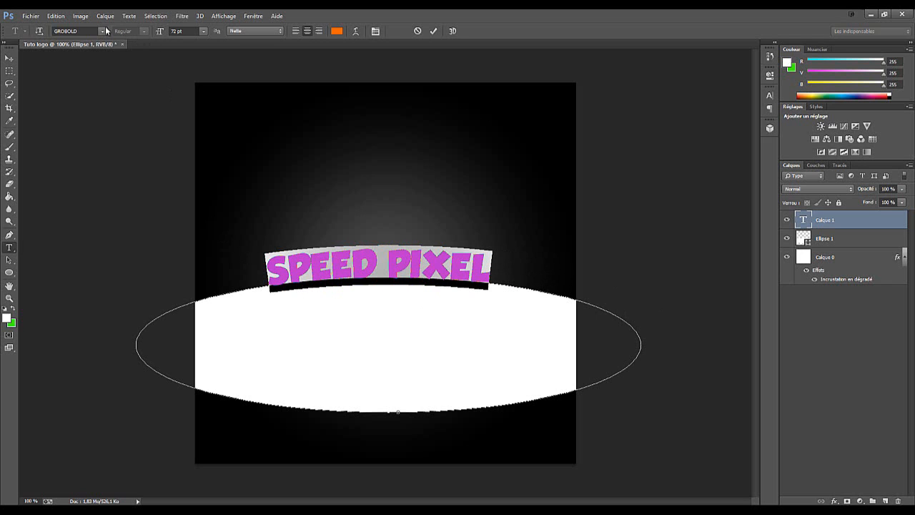
click(175, 31)
text(80)
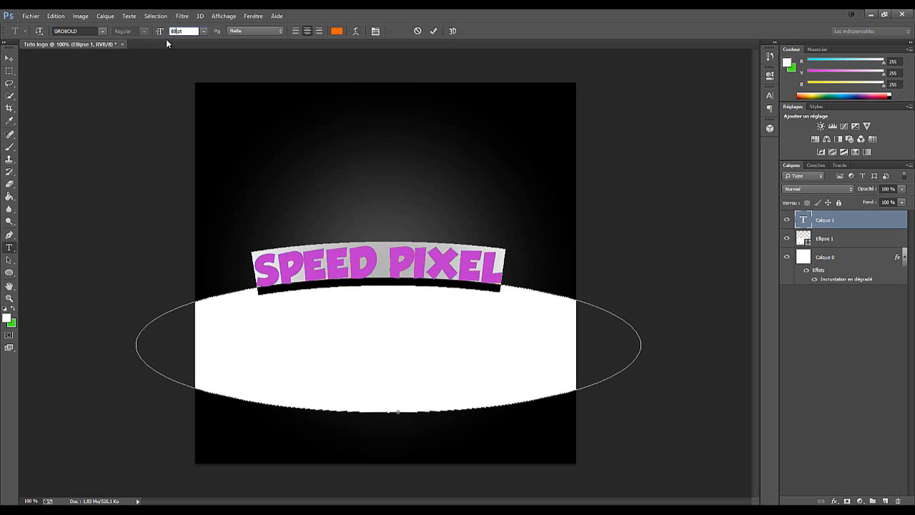
key(BackSpace)
text(320)
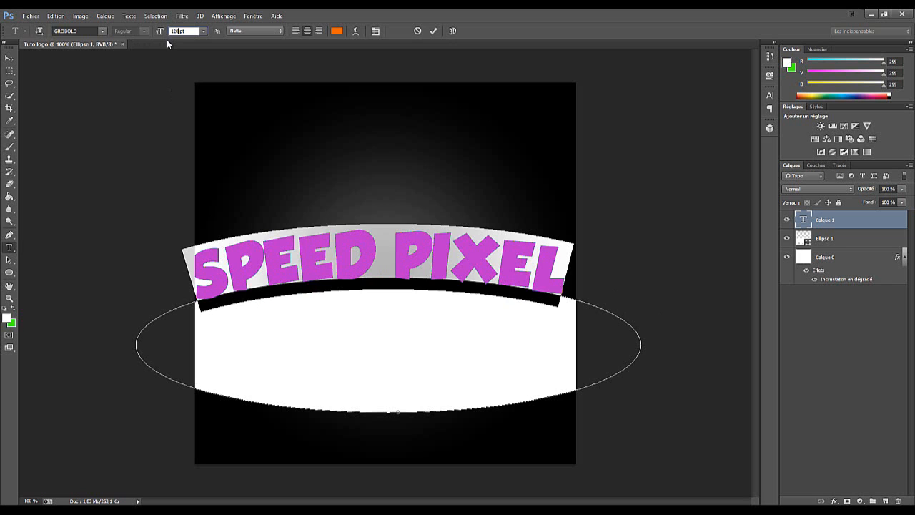
key(BackSpace)
key(BackSpace)
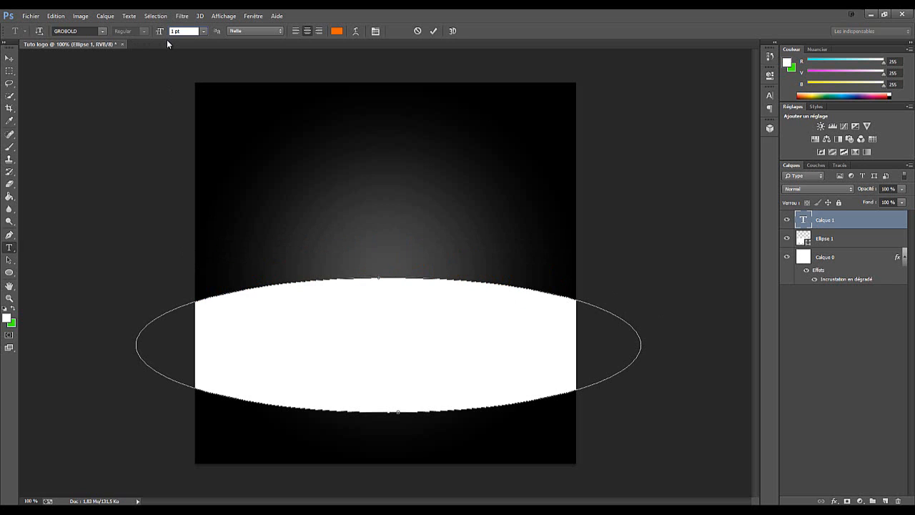
text(10)
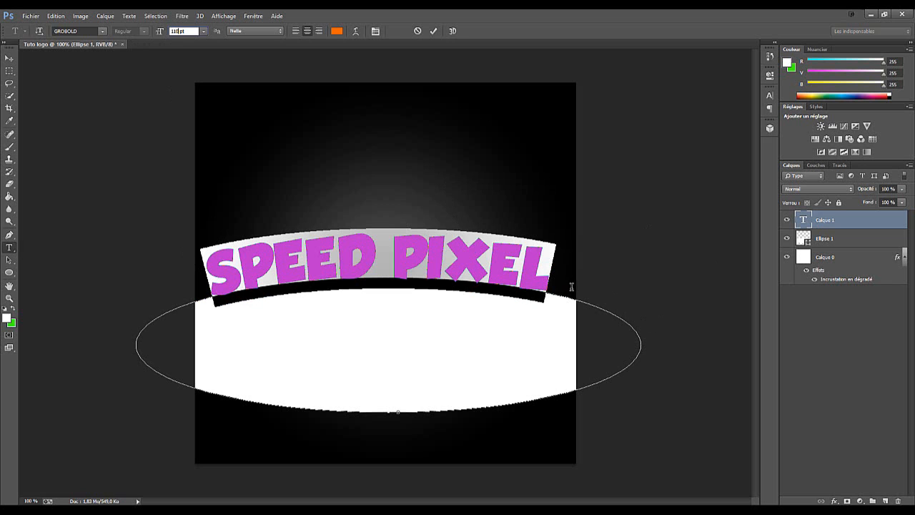
click(547, 278)
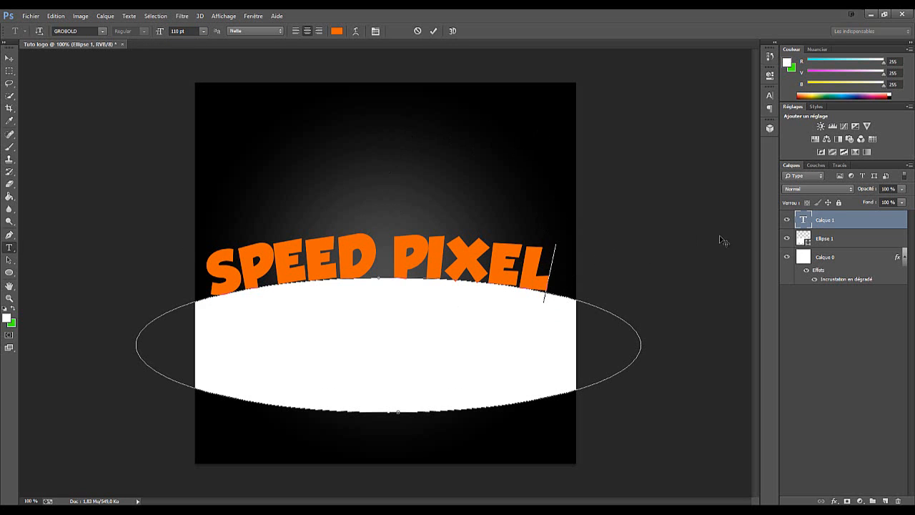
click(433, 32)
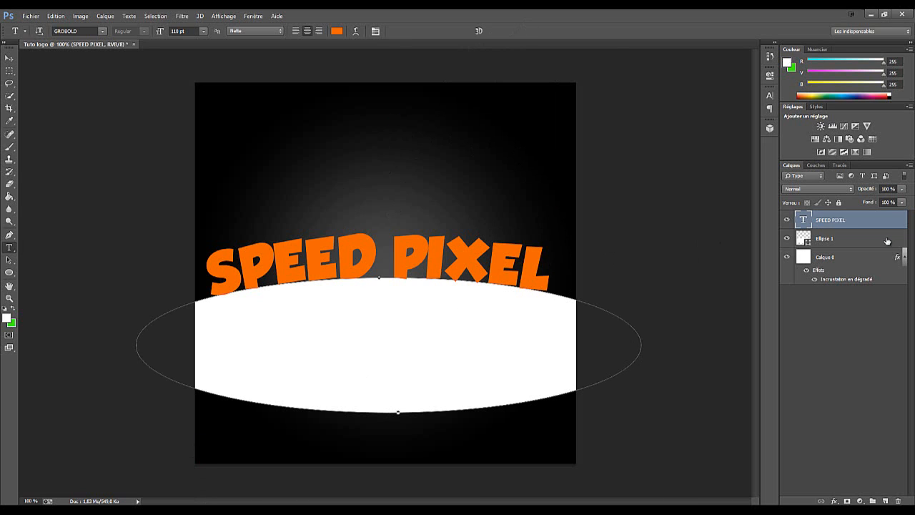
click(788, 238)
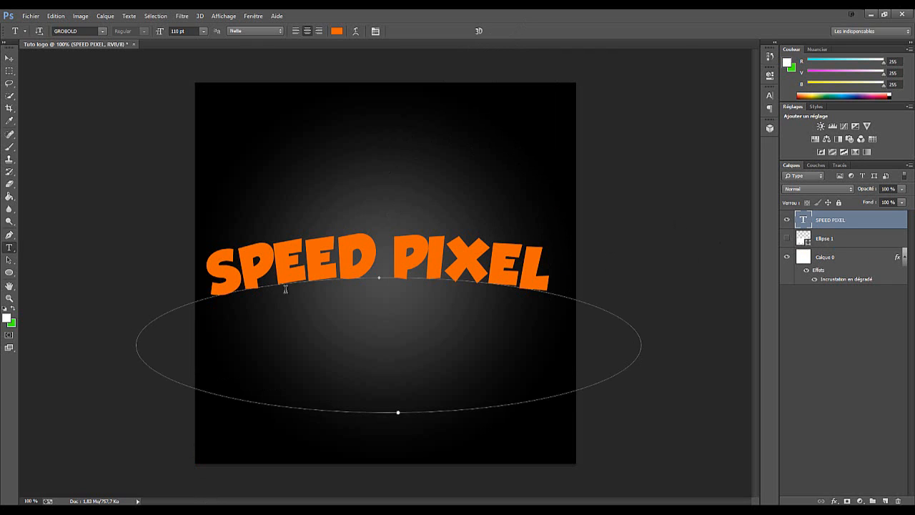
Add a 2 px black outside stroke to the SPEED PIXEL text layer's style
double_click(861, 225)
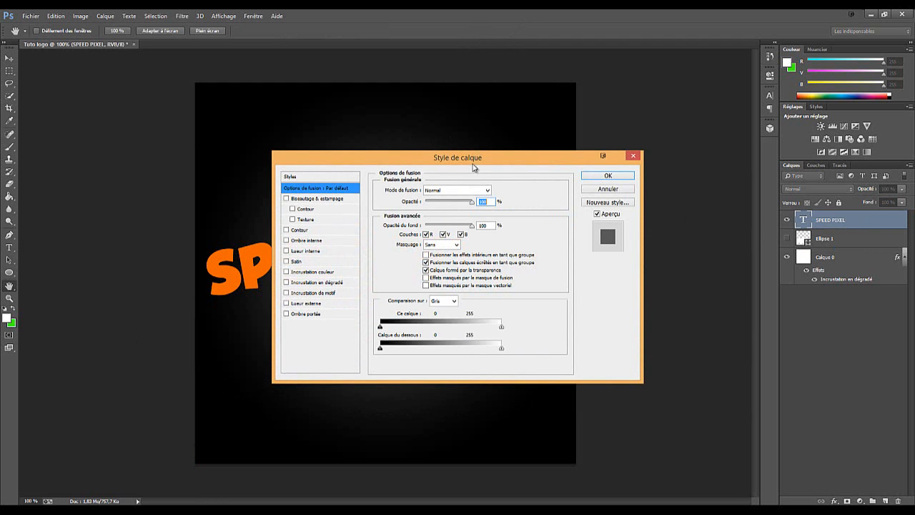
drag(472, 167, 705, 205)
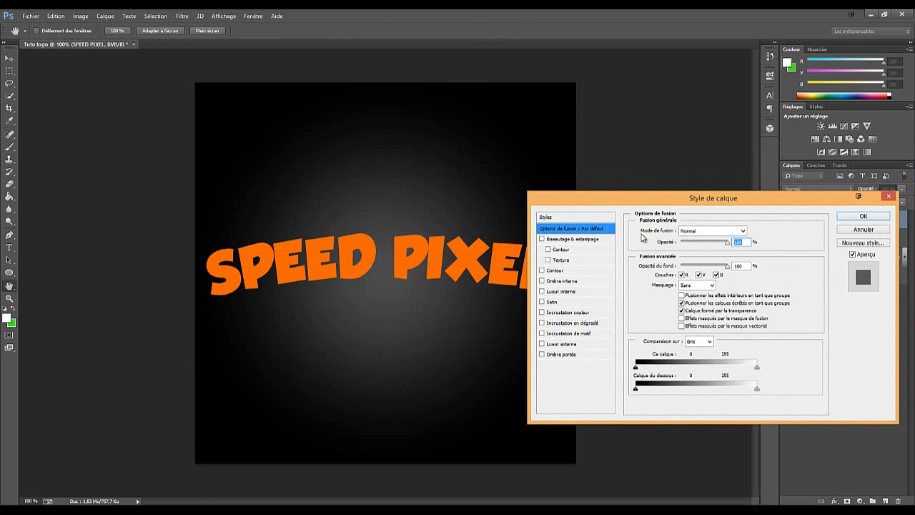
click(552, 273)
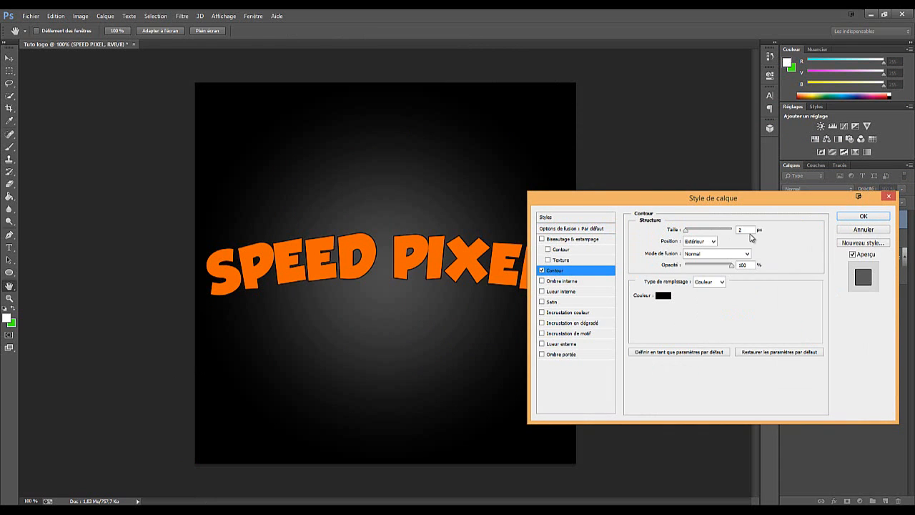
drag(748, 230, 734, 225)
text(5)
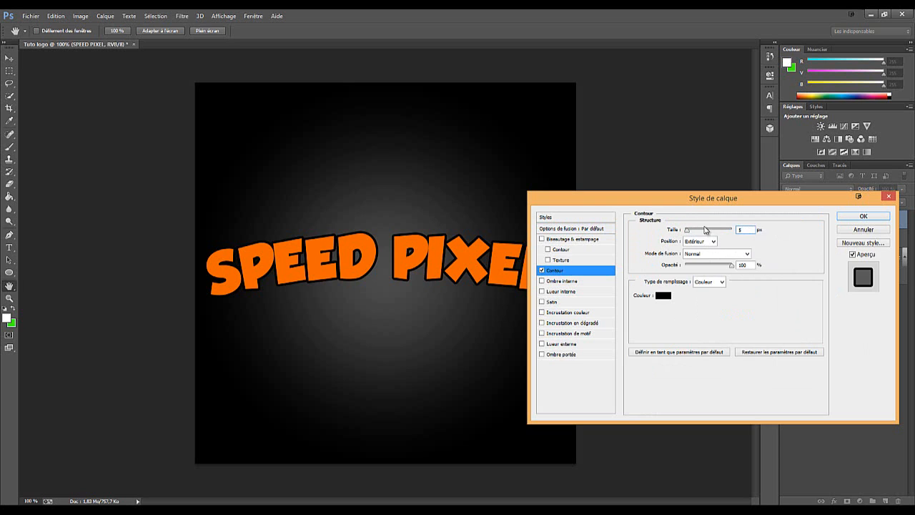
text(2)
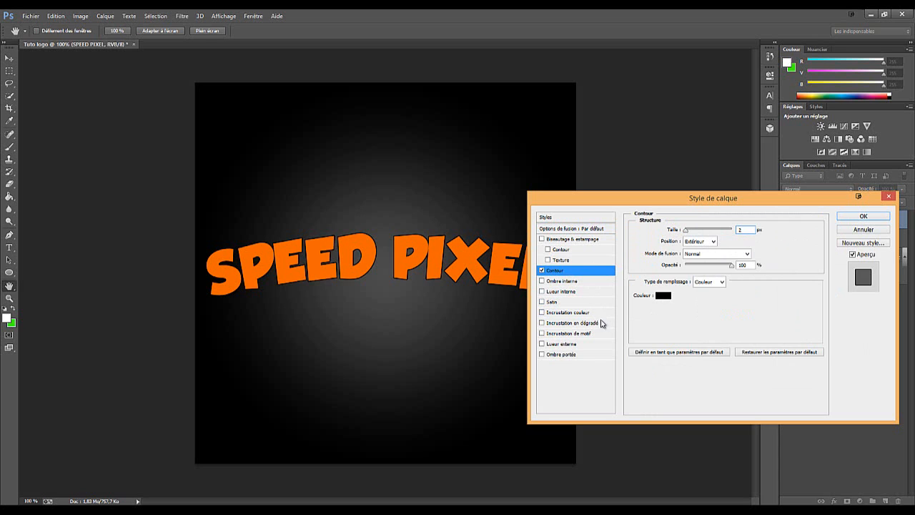
Add a gradient overlay to the text and insert a middle colour stop at 50 % in its gradient
click(598, 324)
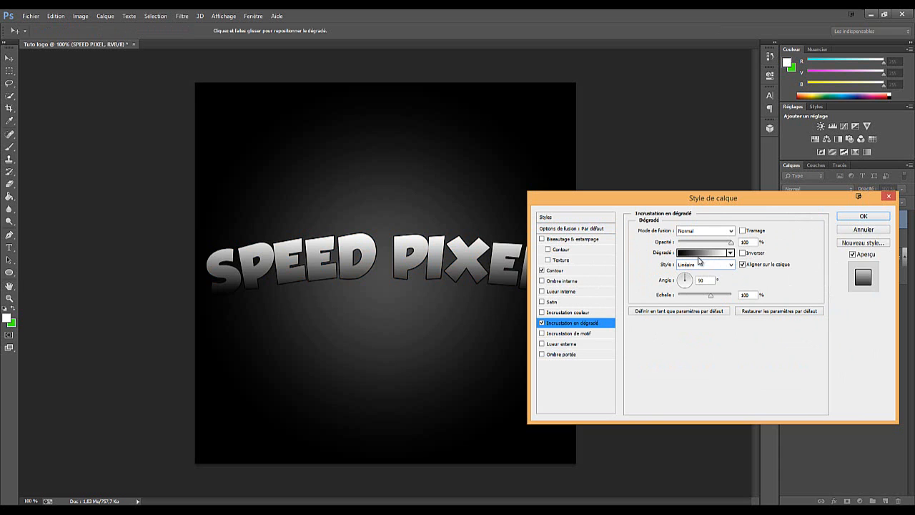
click(685, 253)
drag(482, 158, 670, 163)
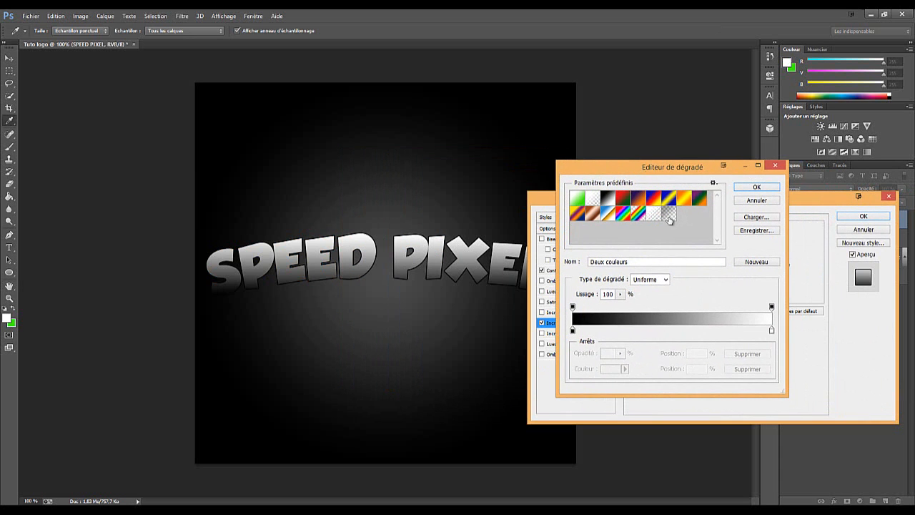
click(670, 330)
double_click(690, 369)
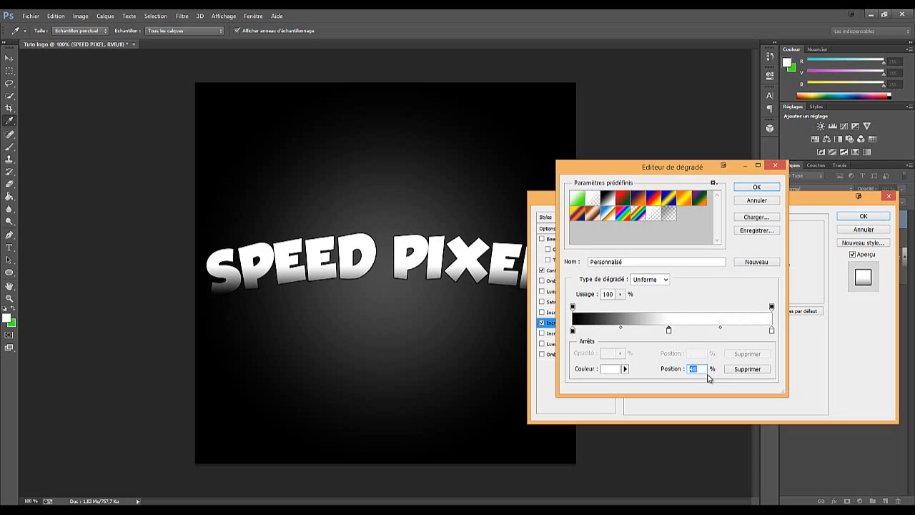
text(50)
Set the gradient's starting colour stop at 0 % to red BA1809
click(572, 331)
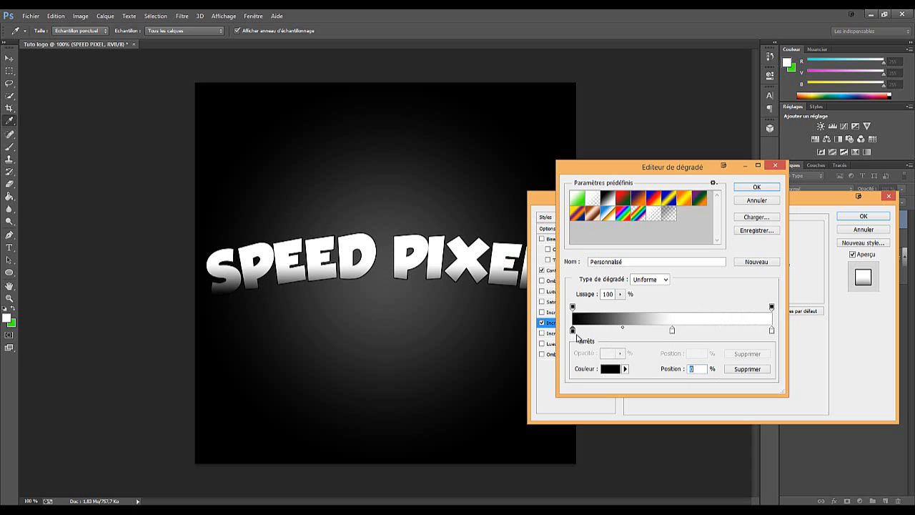
click(611, 369)
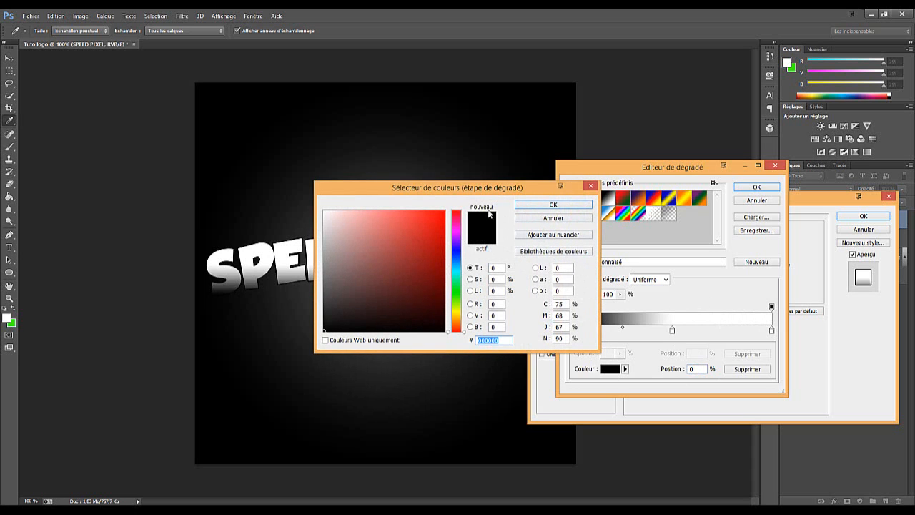
drag(466, 192, 647, 219)
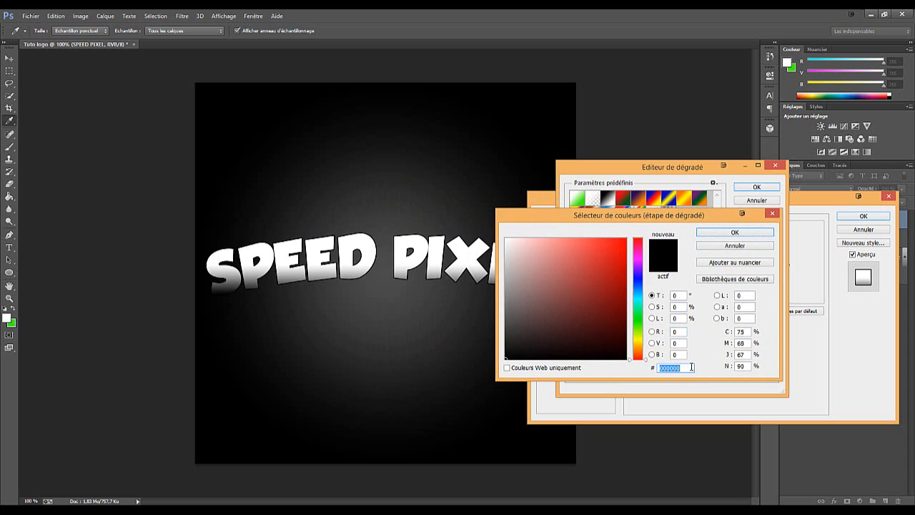
text(BA1809)
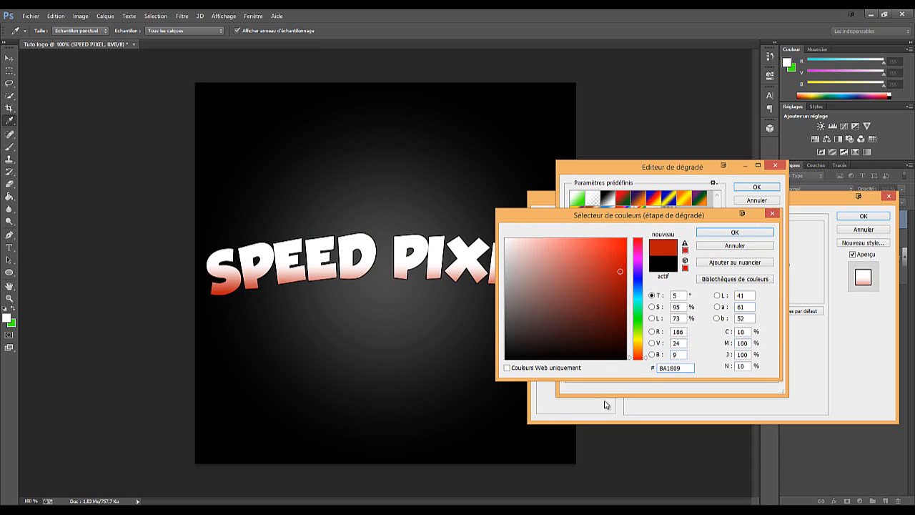
click(705, 236)
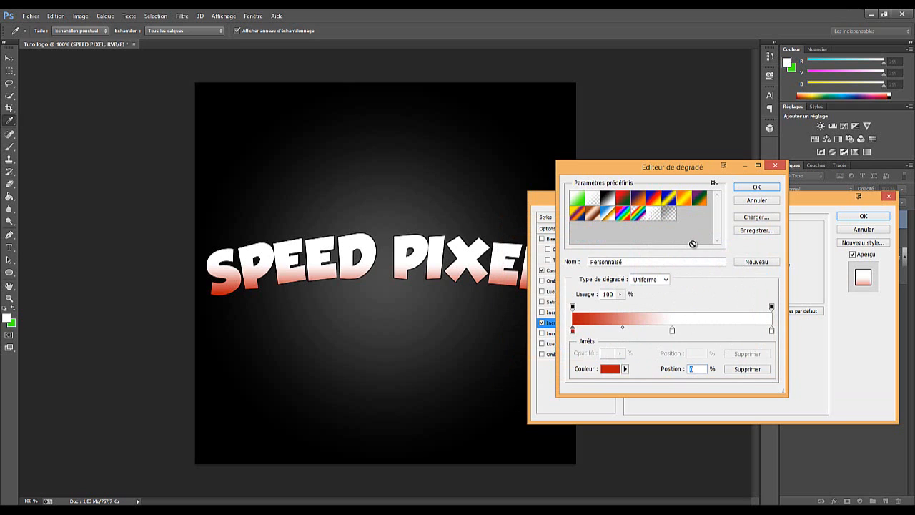
Set the gradient's middle colour stop to orange FB7E0D
click(672, 330)
click(607, 368)
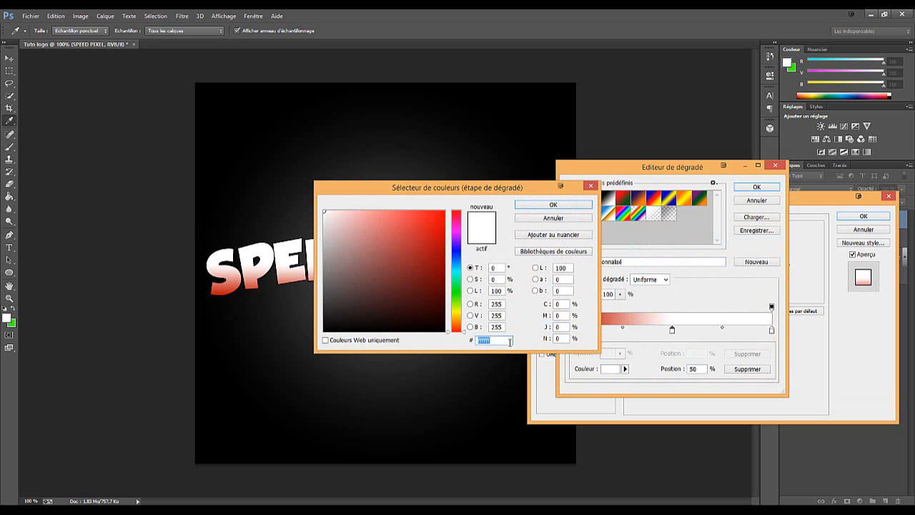
text(FB7)
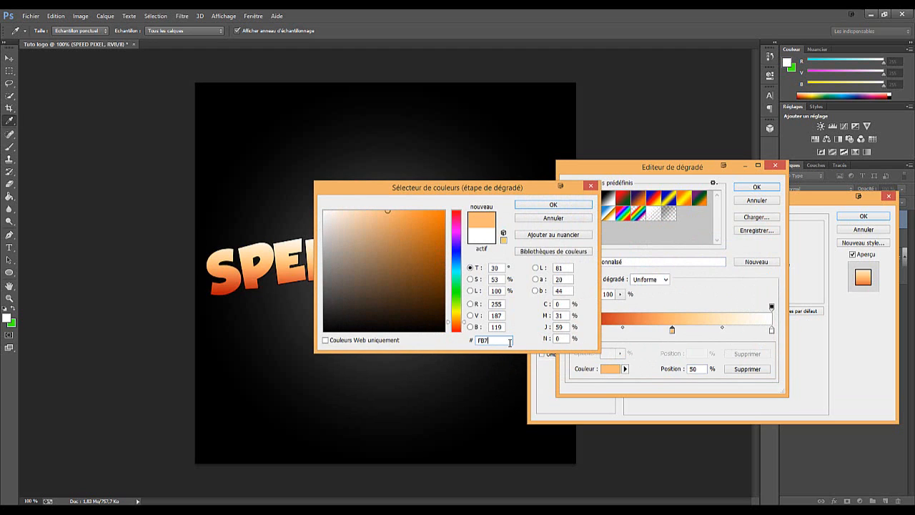
text(E0D)
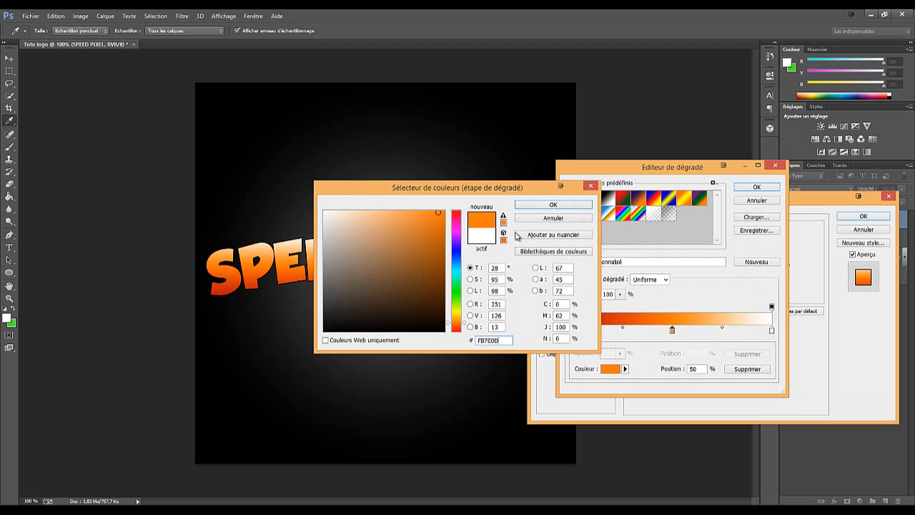
click(541, 206)
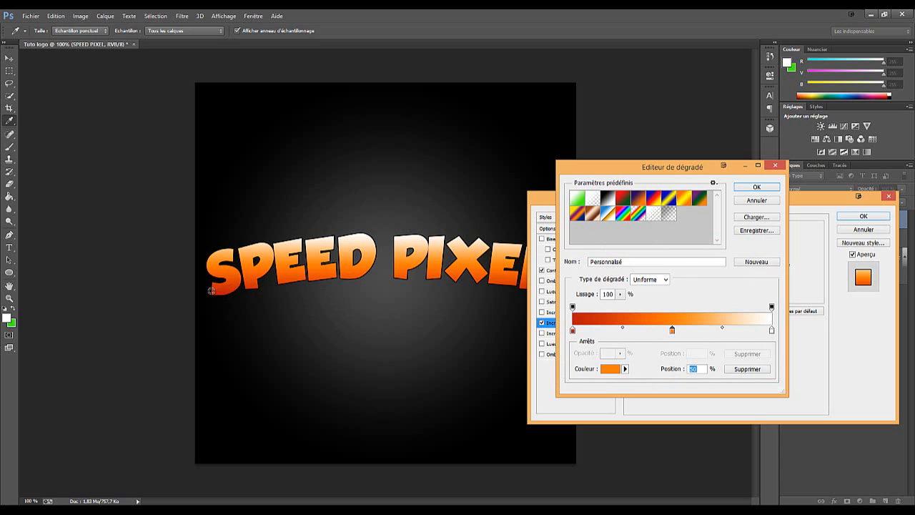
Set the gradient's end colour stop at 100 % to yellow FAF90D and accept the gradient
click(772, 332)
click(605, 369)
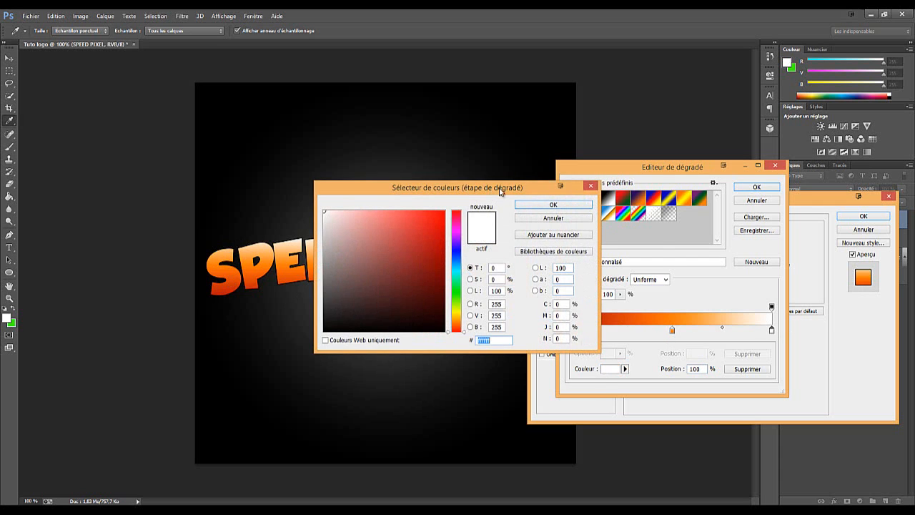
drag(500, 191, 708, 208)
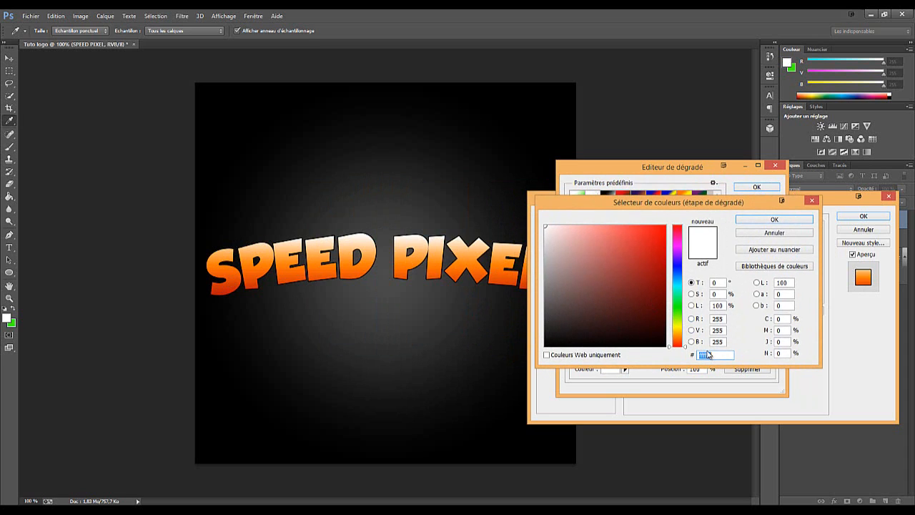
text(ffaaff)
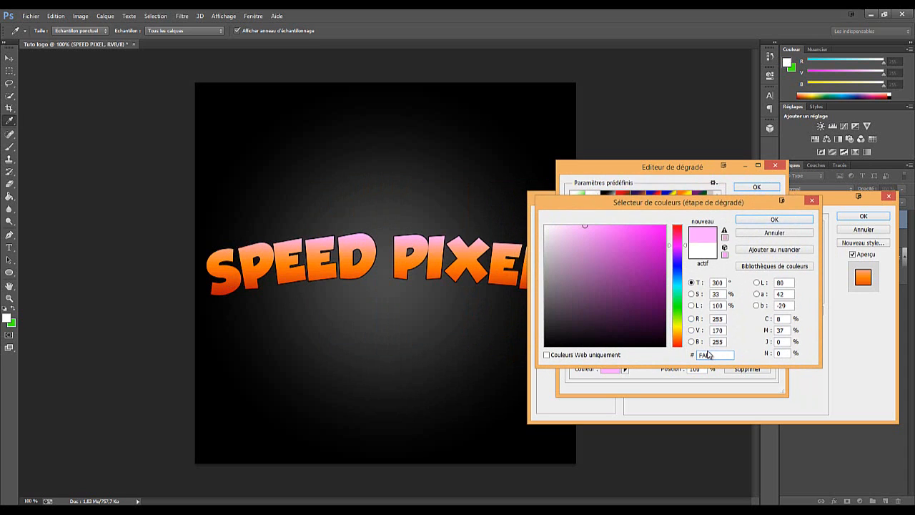
text(FAF90D)
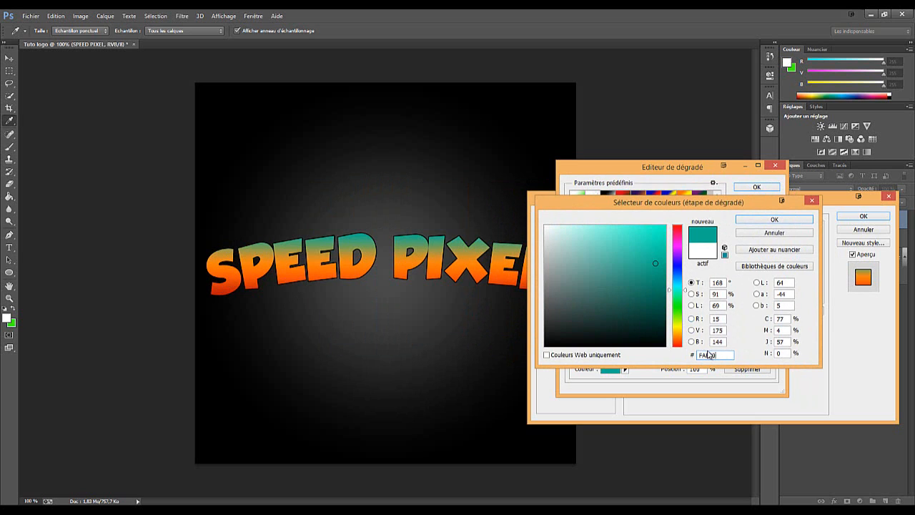
click(760, 221)
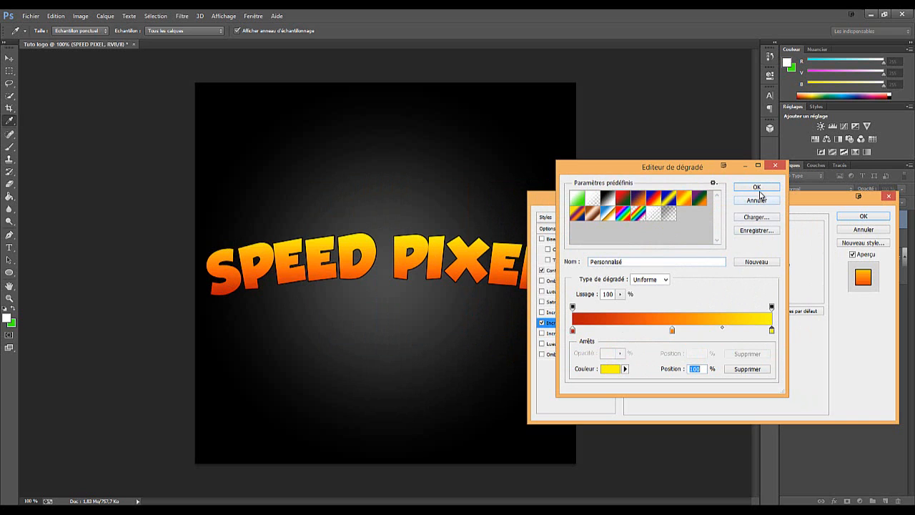
click(758, 188)
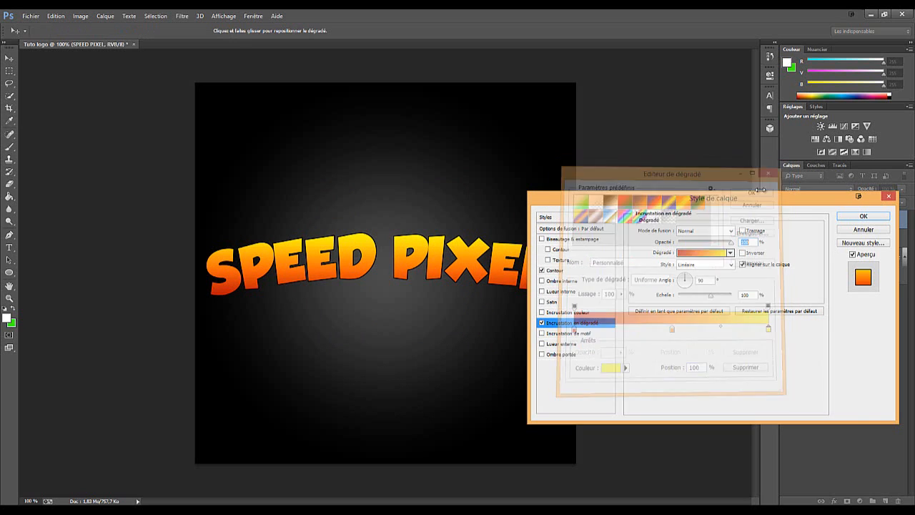
Add a drop shadow with a distance of 5 px and a size of 5 px, and apply the layer style
click(576, 355)
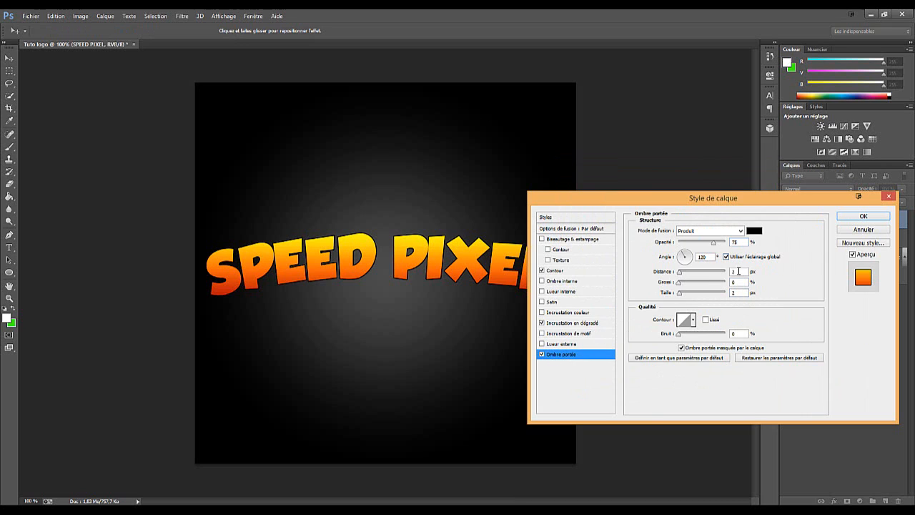
text(5)
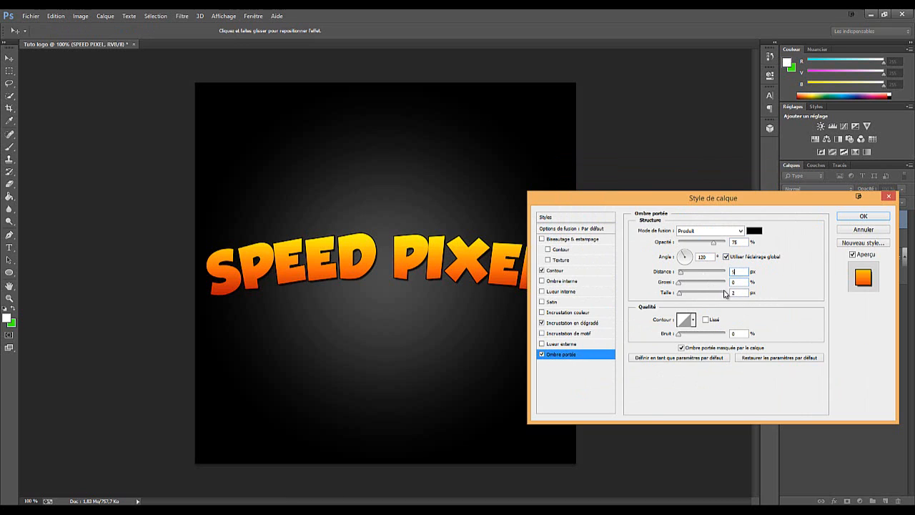
double_click(744, 292)
text(8)
click(854, 217)
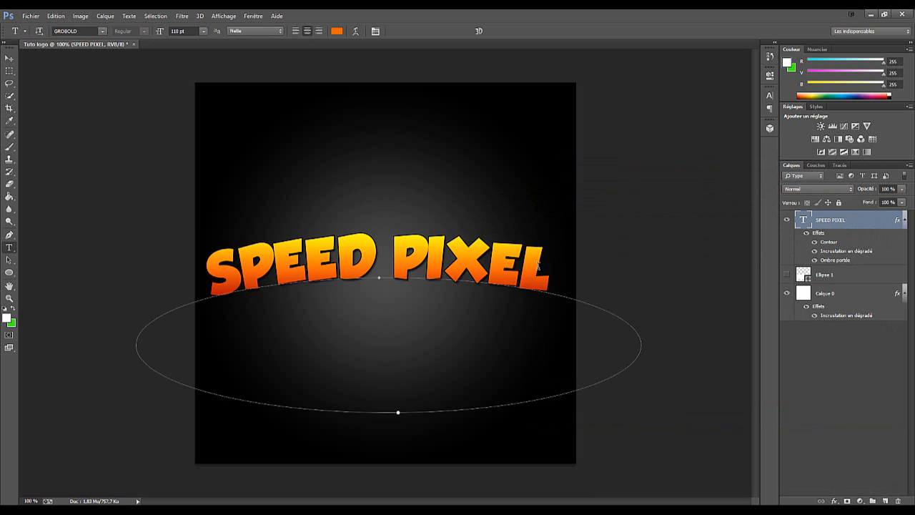
Delete the word PIXEL from the curved text so that only SPEED remains, and commit the edit
double_click(532, 274)
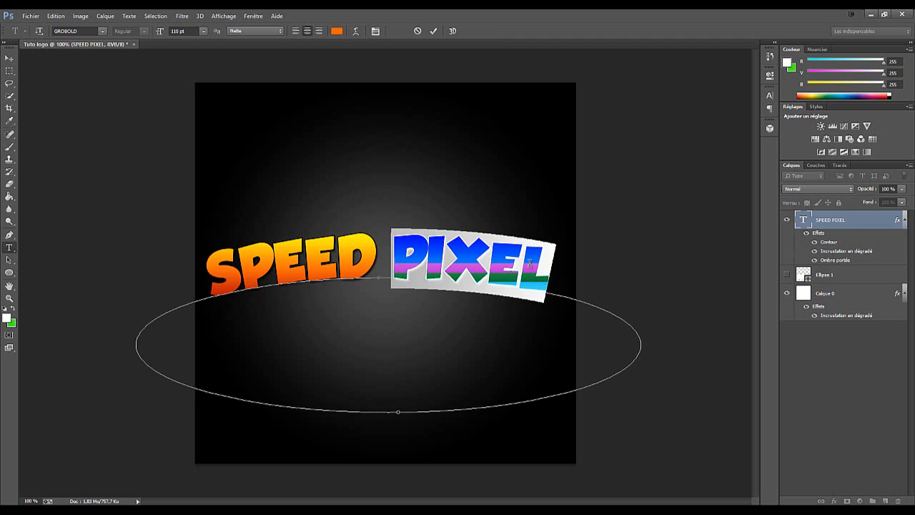
key(BackSpace)
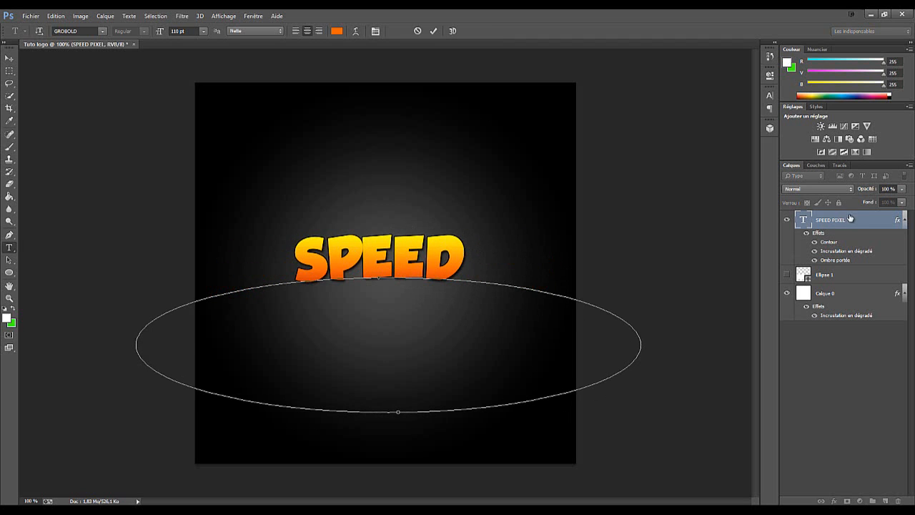
click(433, 31)
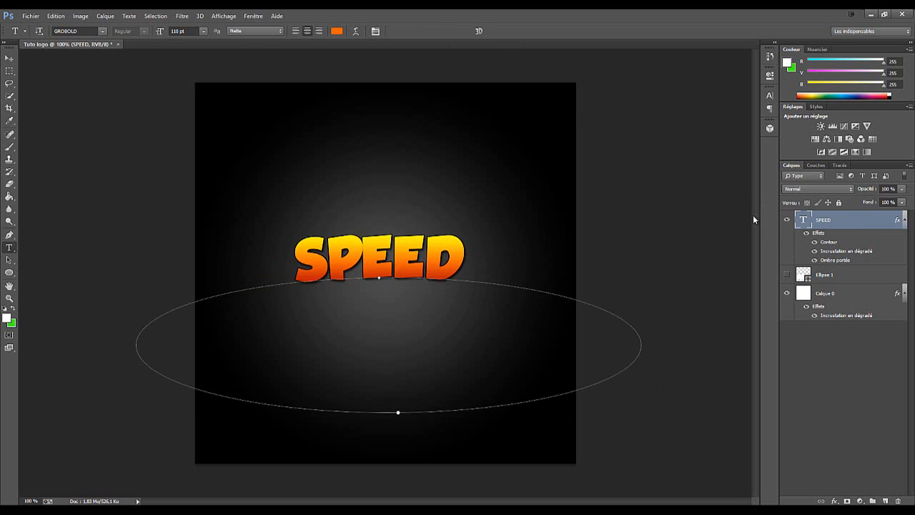
Duplicate the SPEED text layer and replace the copy's text with PIXEL
key(ctrl+j)
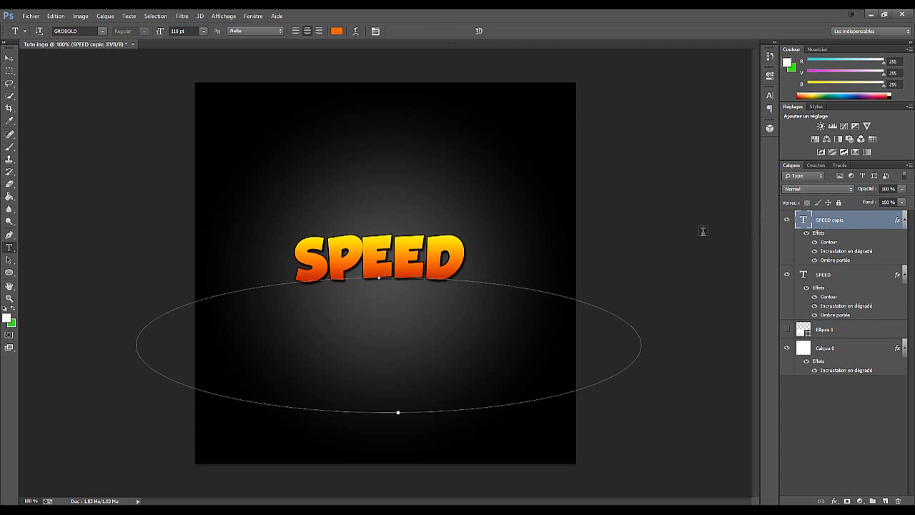
double_click(309, 269)
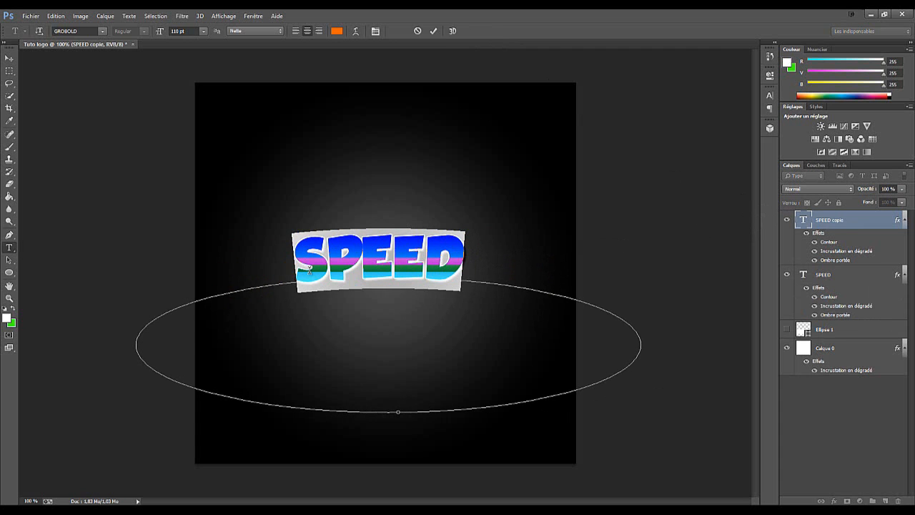
text(PIXEL)
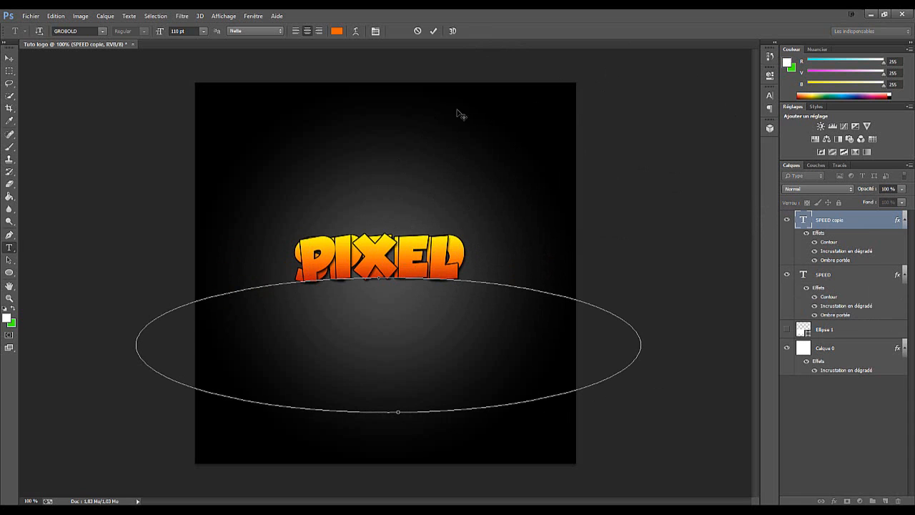
click(435, 31)
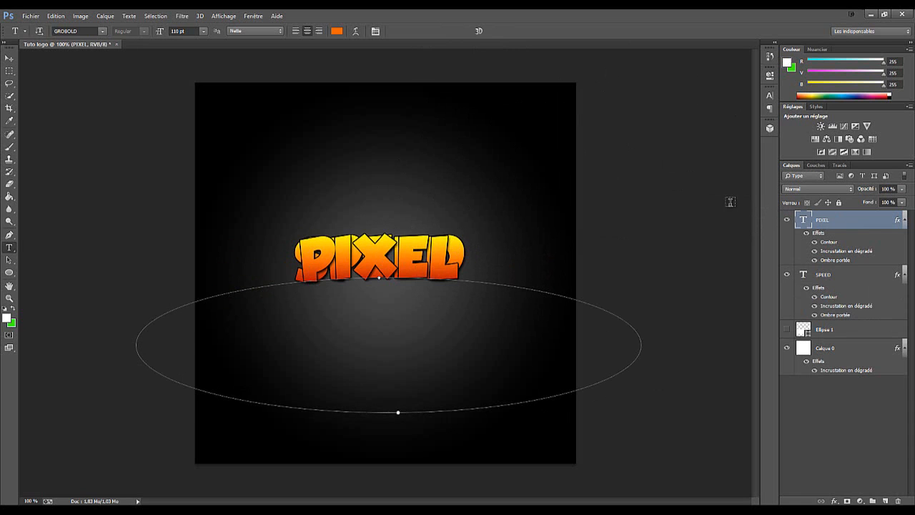
Move the PIXEL text and its ellipse path down so the word sits below SPEED
key(ctrl+t)
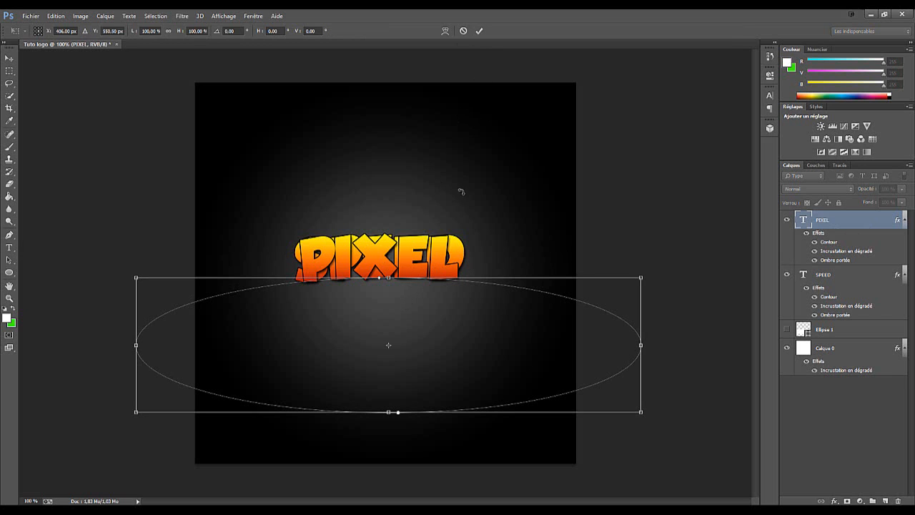
drag(454, 309, 453, 343)
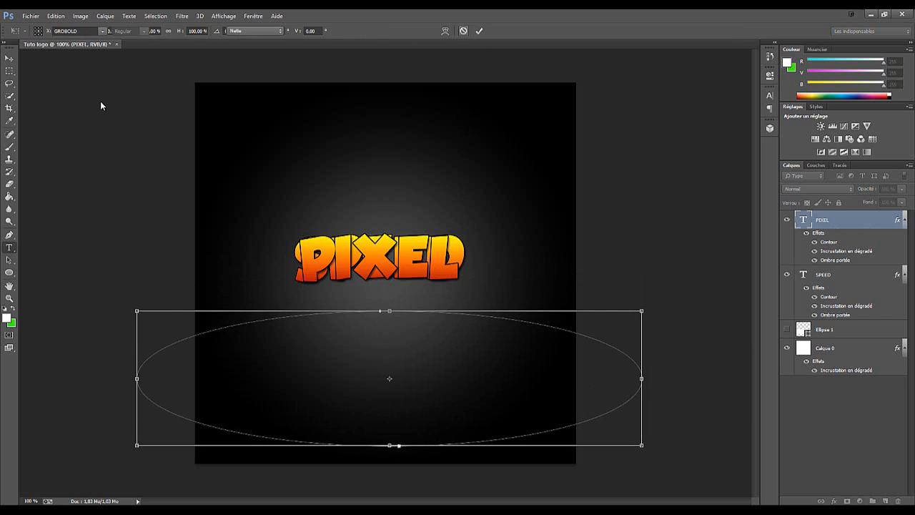
key(Return)
key(v)
drag(376, 262, 355, 368)
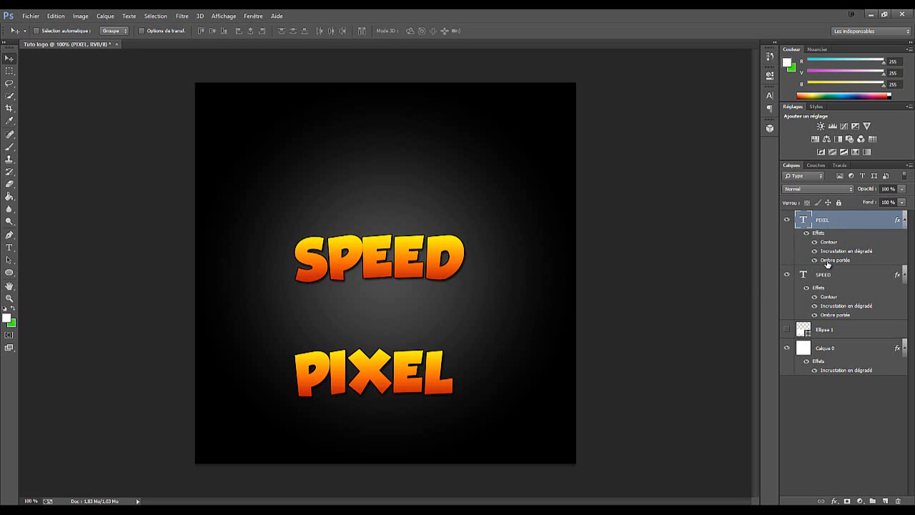
Scale the PIXEL text proportionally to about 178 %, centre it in the lower half of the canvas and apply the transform
key(ctrl+t)
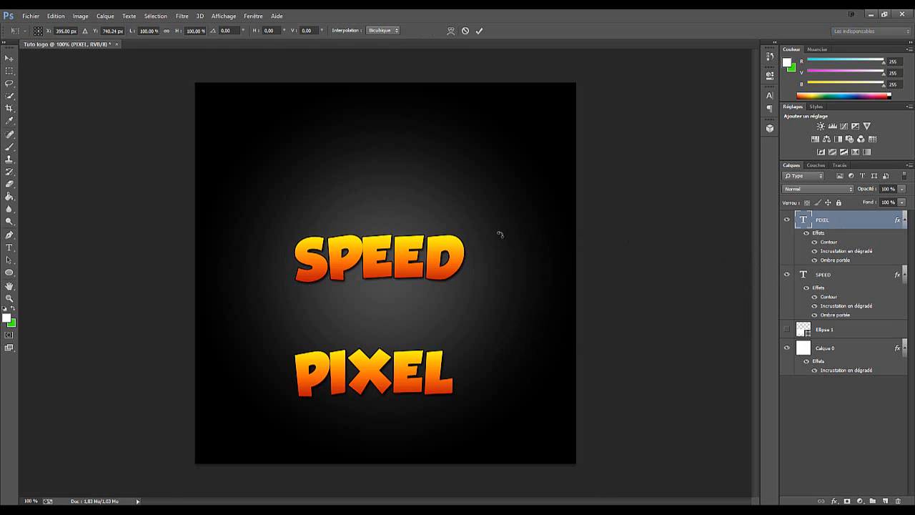
drag(642, 348, 696, 254)
drag(629, 306, 525, 335)
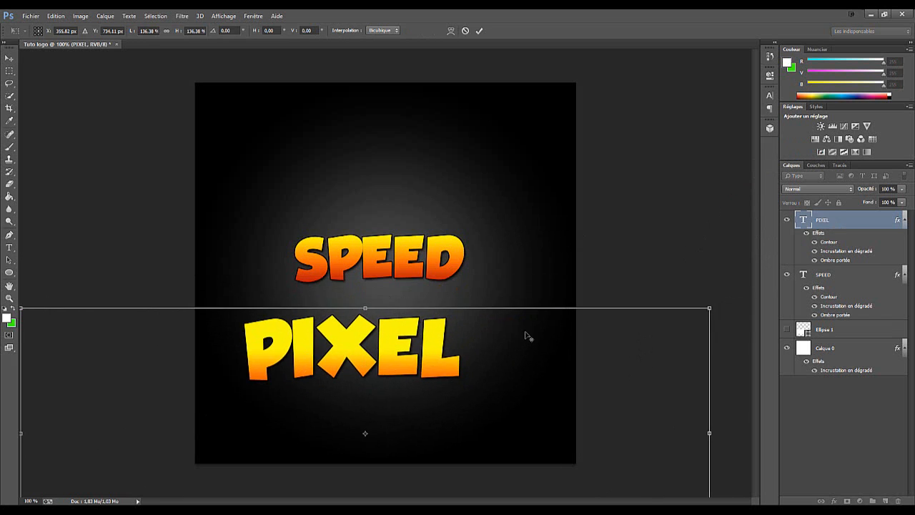
scroll(527, 336, down, 4)
drag(525, 284, 546, 279)
drag(443, 301, 483, 320)
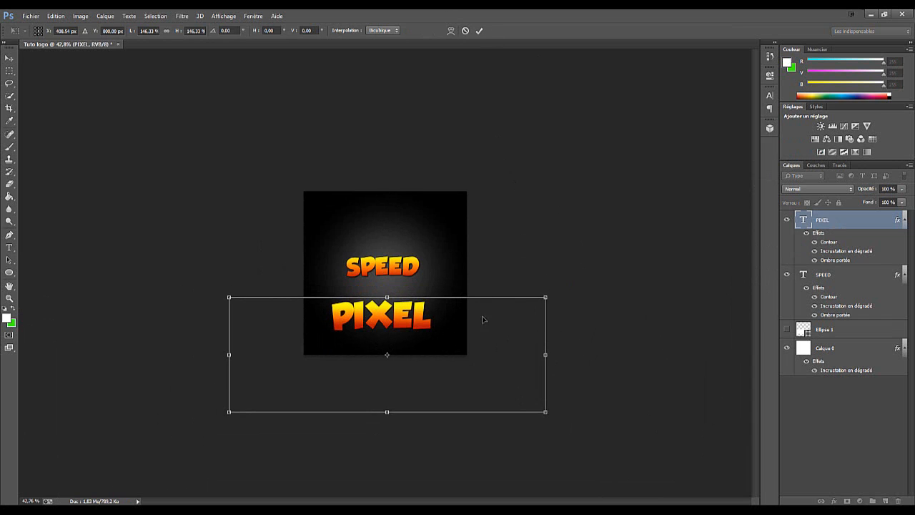
drag(545, 296, 623, 261)
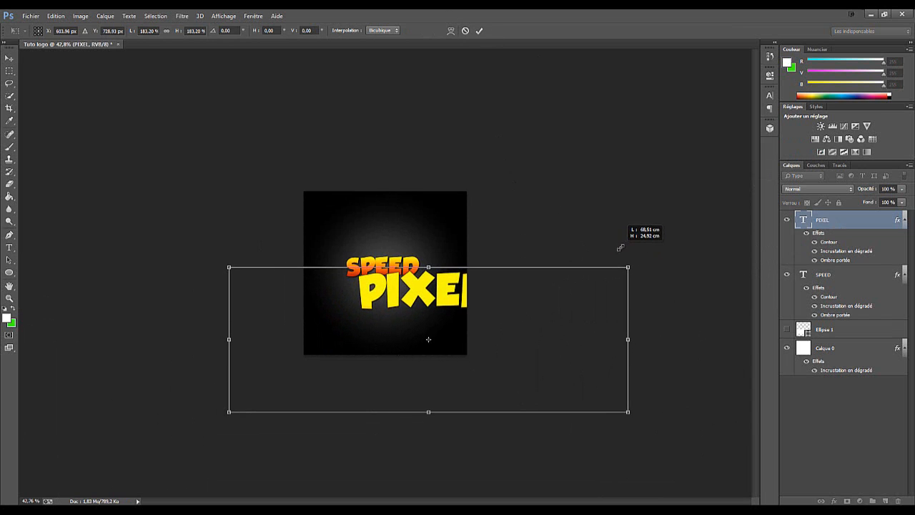
drag(529, 321, 509, 327)
mouse_move(588, 292)
mouse_down()
mouse_move(622, 277)
mouse_move(573, 304)
mouse_up()
drag(478, 334, 491, 327)
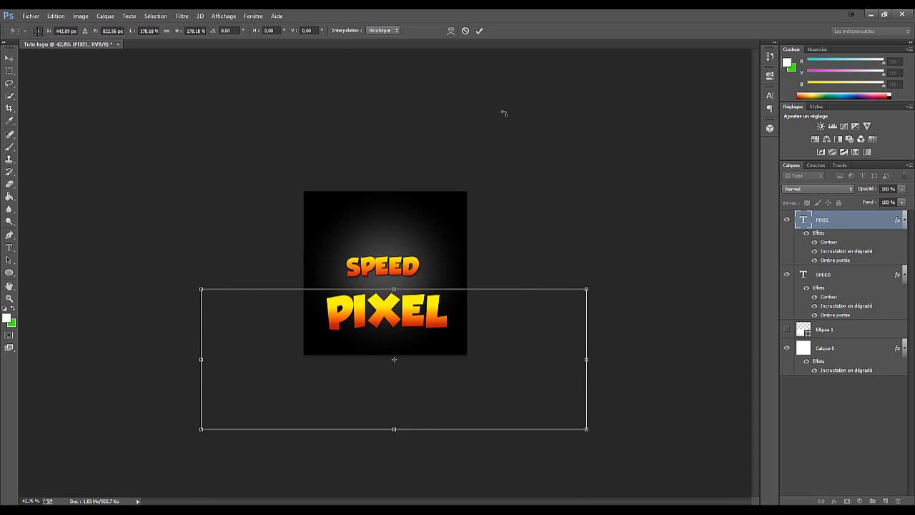
drag(430, 300, 430, 301)
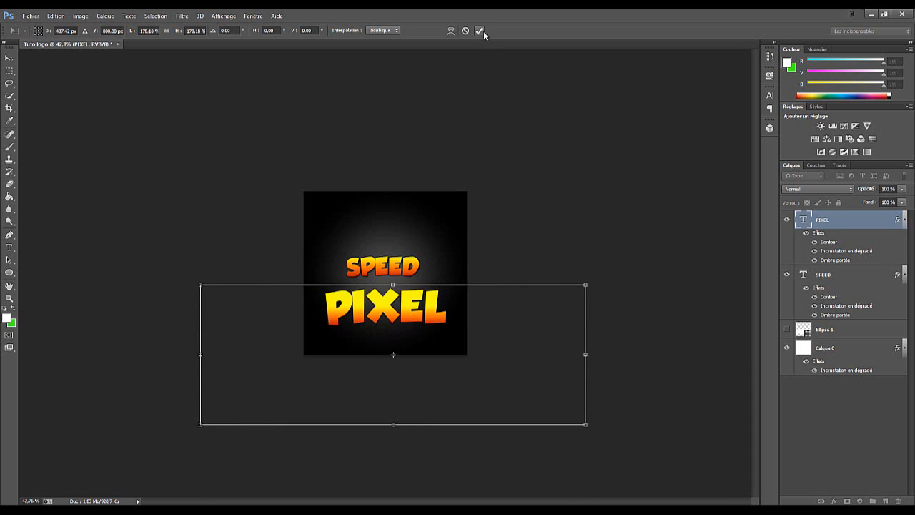
click(482, 31)
Scale the SPEED text proportionally to about 180 %, centre it above PIXEL and apply the transform
click(844, 277)
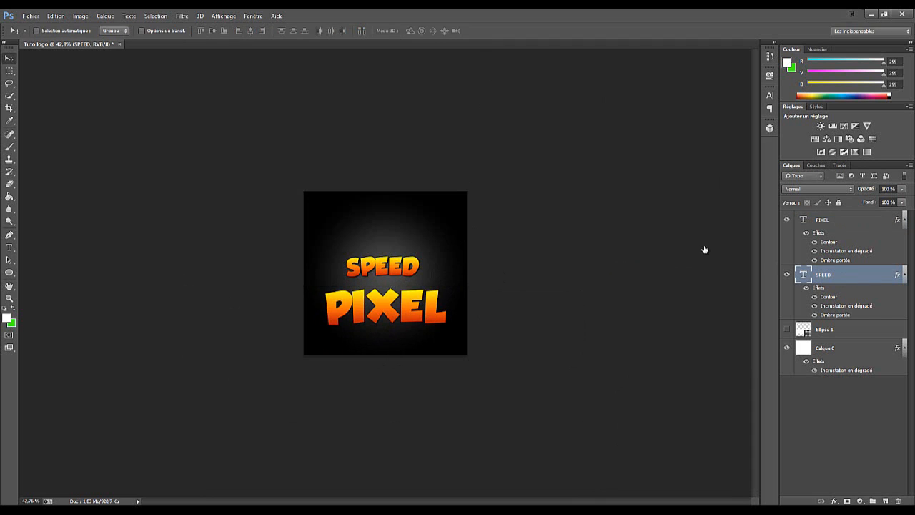
key(ctrl+t)
drag(494, 253, 649, 141)
drag(534, 259, 502, 258)
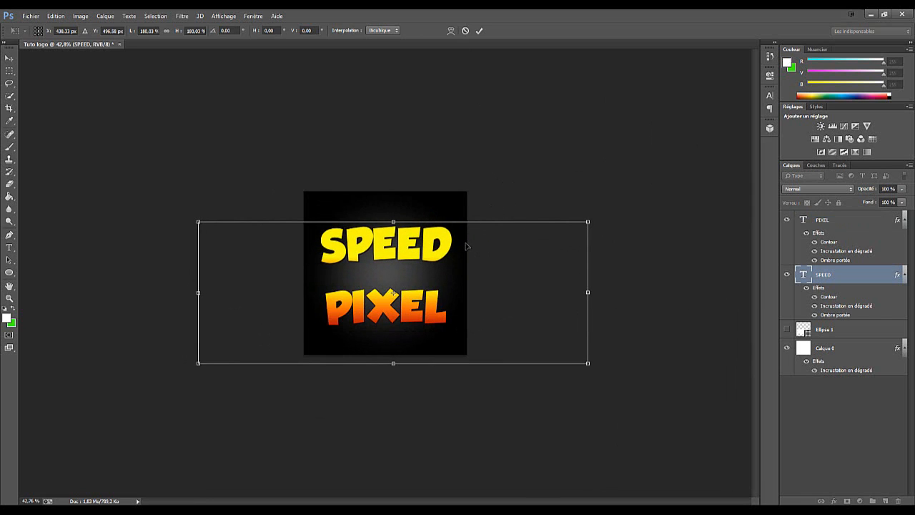
drag(465, 246, 467, 246)
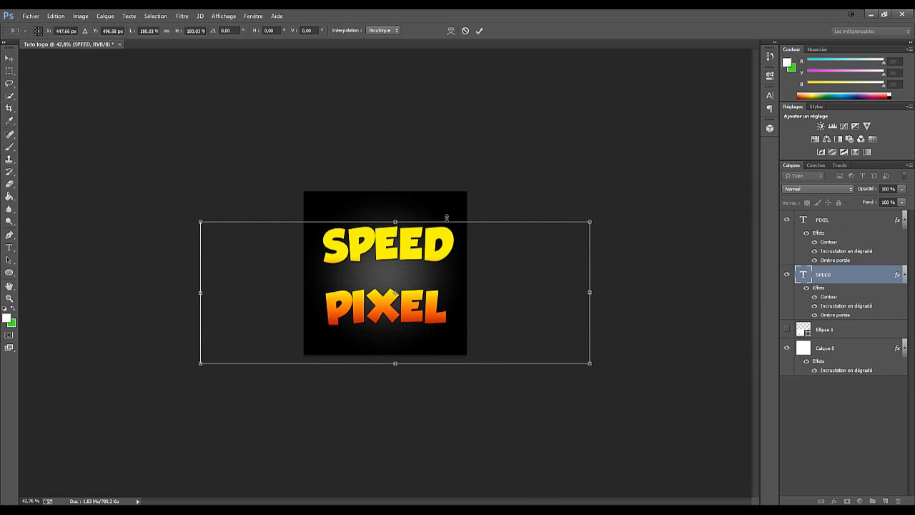
click(479, 31)
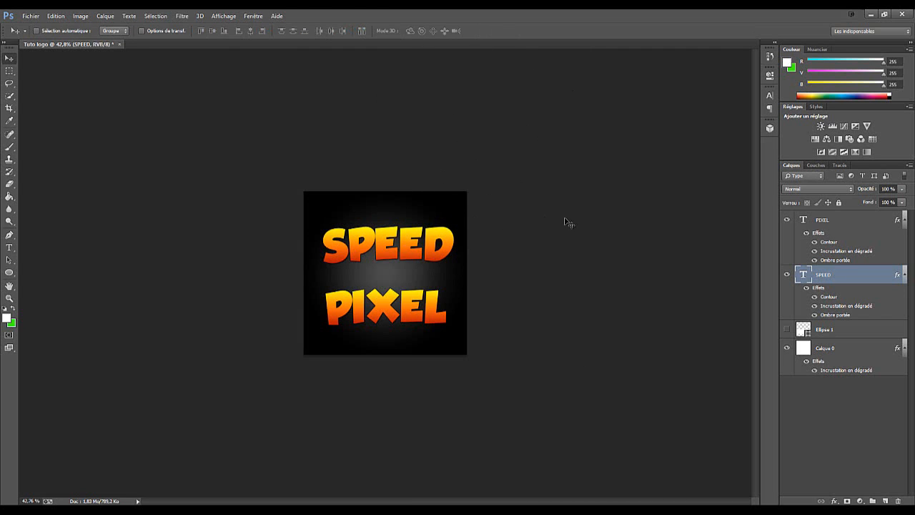
click(838, 225)
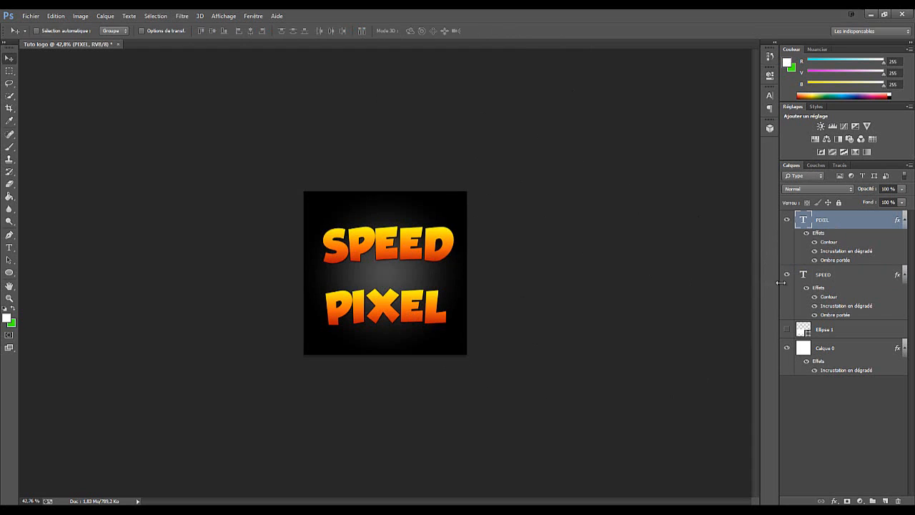
click(856, 278)
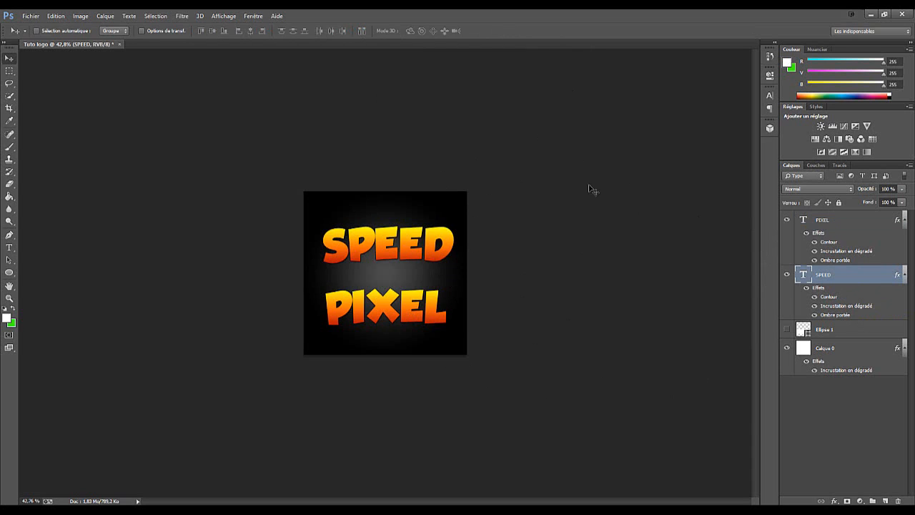
click(863, 330)
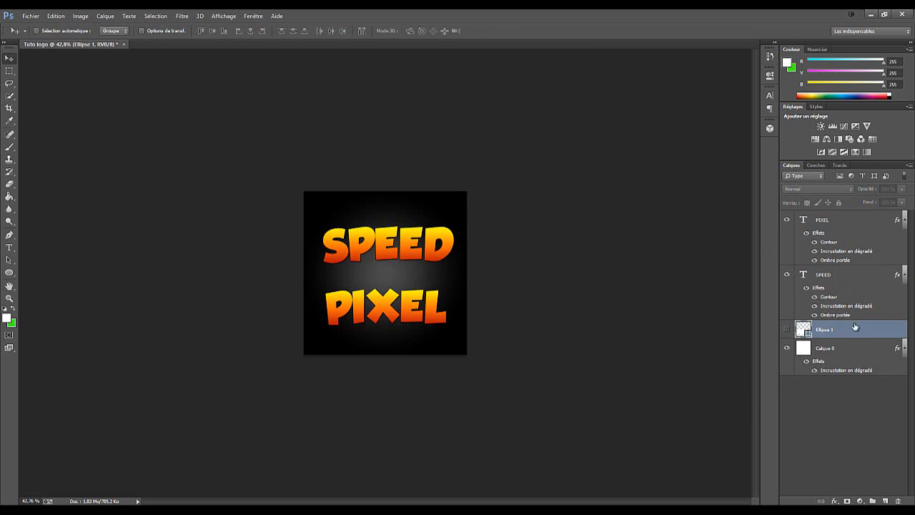
Draw a white rectangle shape about 934 × 66 px across the canvas's upper edge, on a layer above PIXEL
click(857, 226)
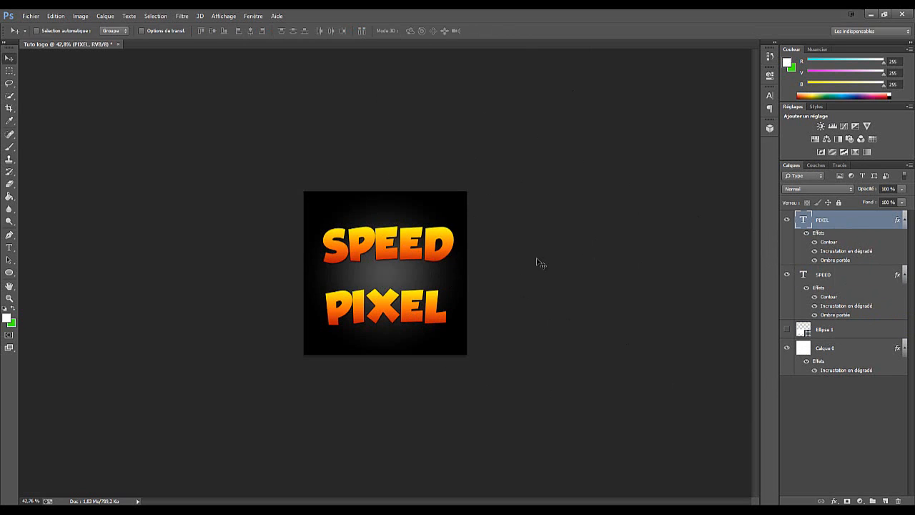
click(10, 272)
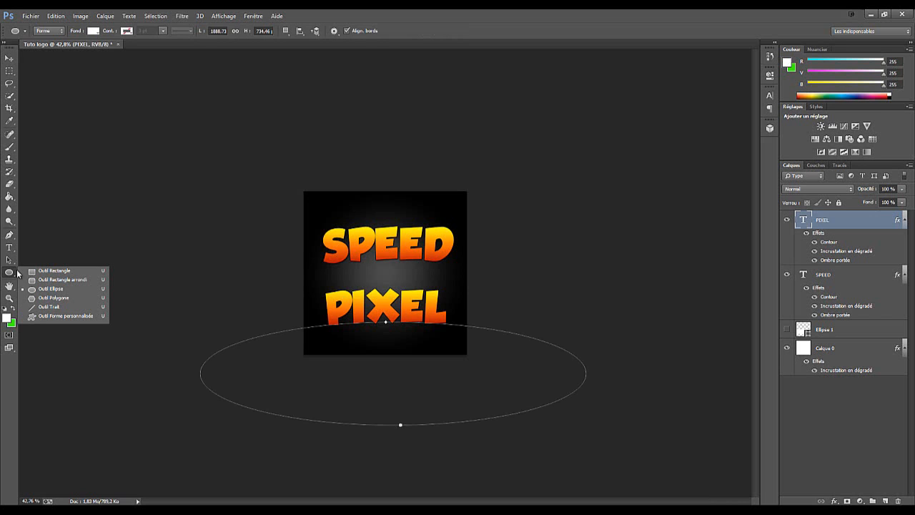
click(54, 271)
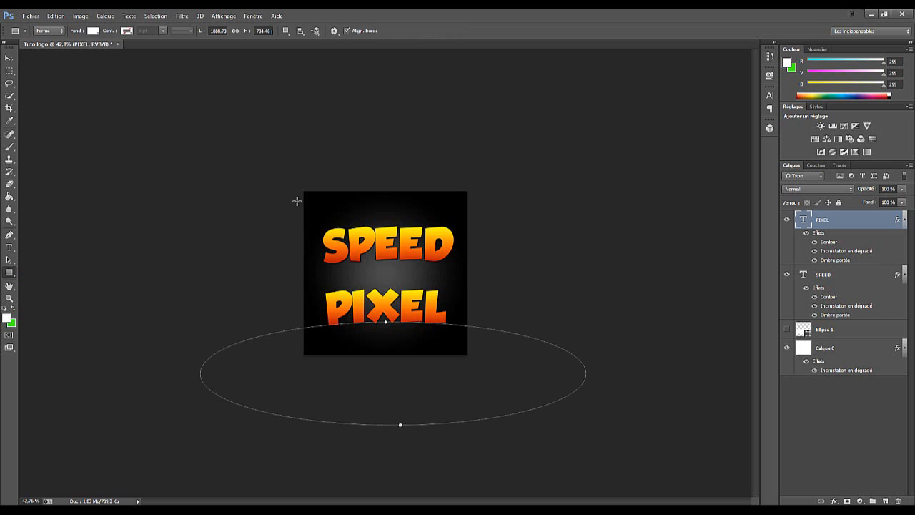
drag(306, 204, 481, 190)
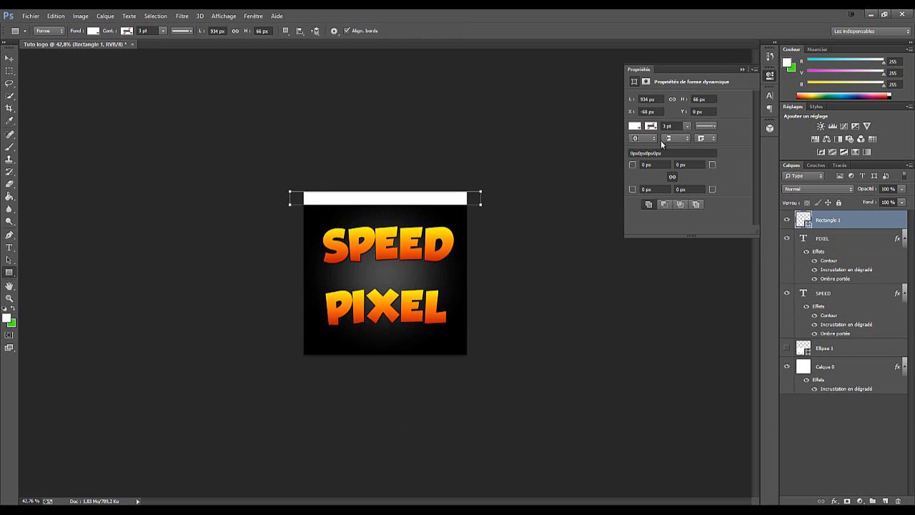
click(744, 69)
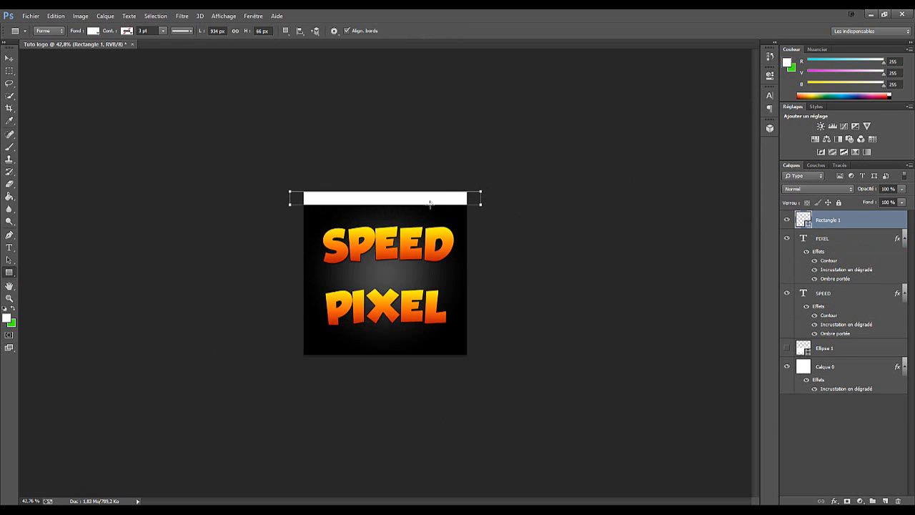
Add a black outside stroke with a size of 2 px to the rectangle through its layer style
key(ctrl+0)
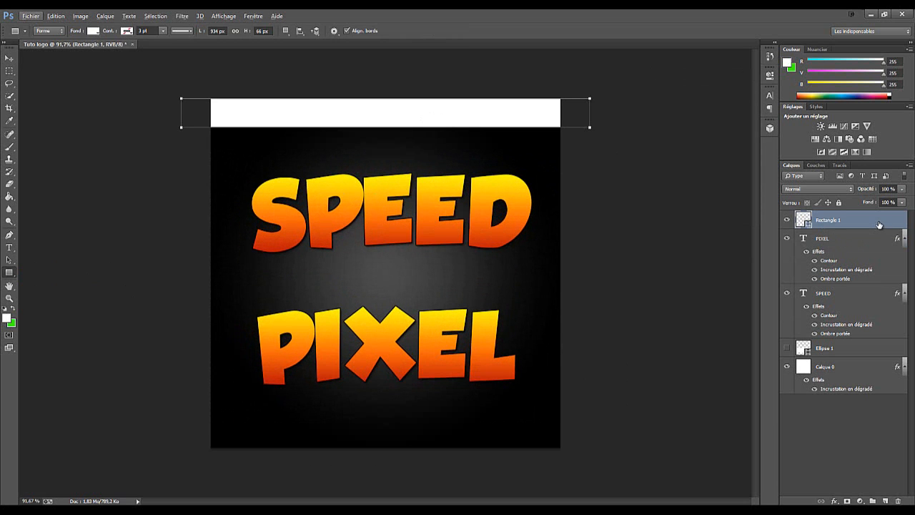
double_click(878, 224)
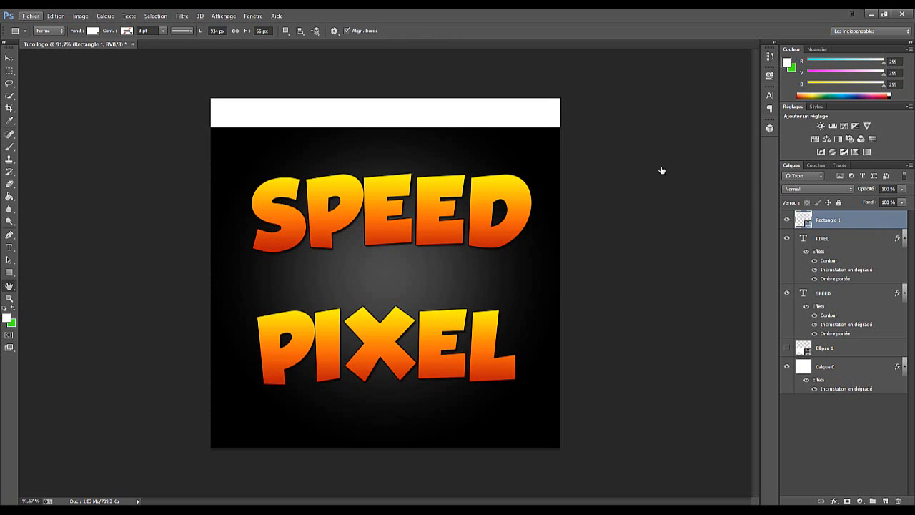
drag(509, 159, 558, 215)
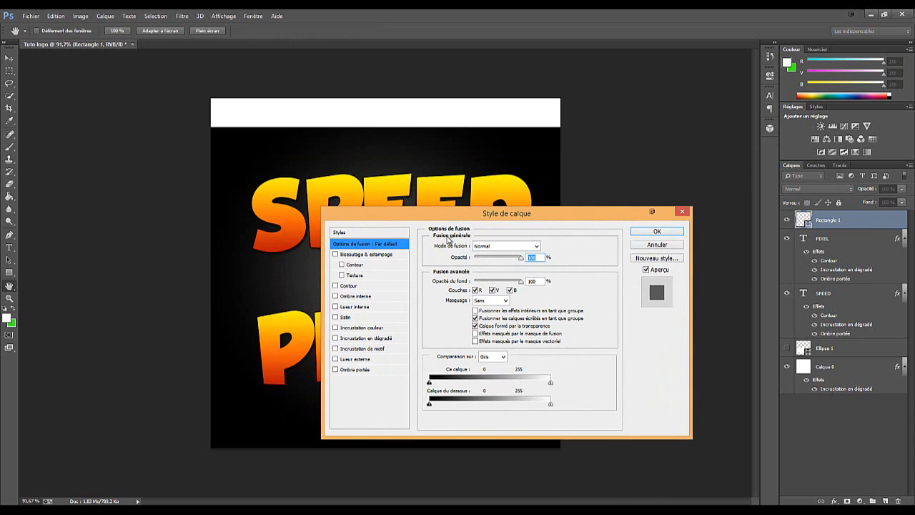
click(343, 264)
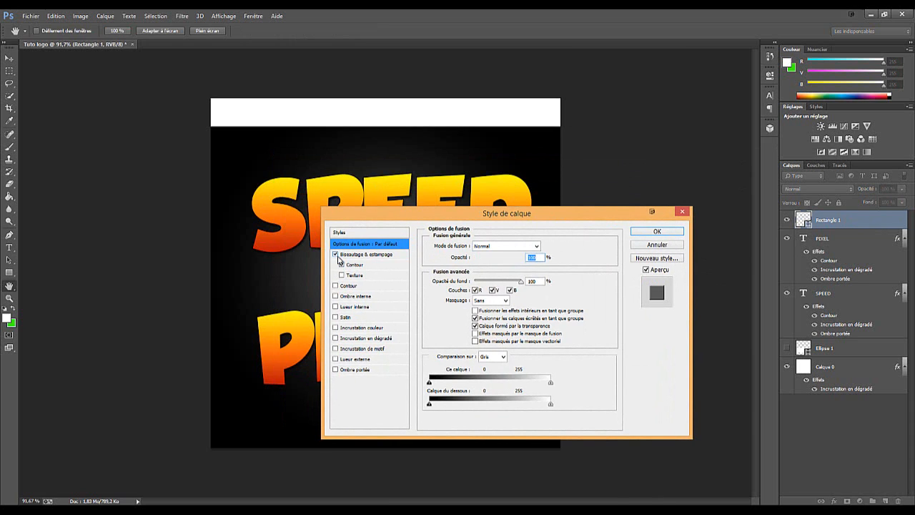
click(342, 264)
click(343, 286)
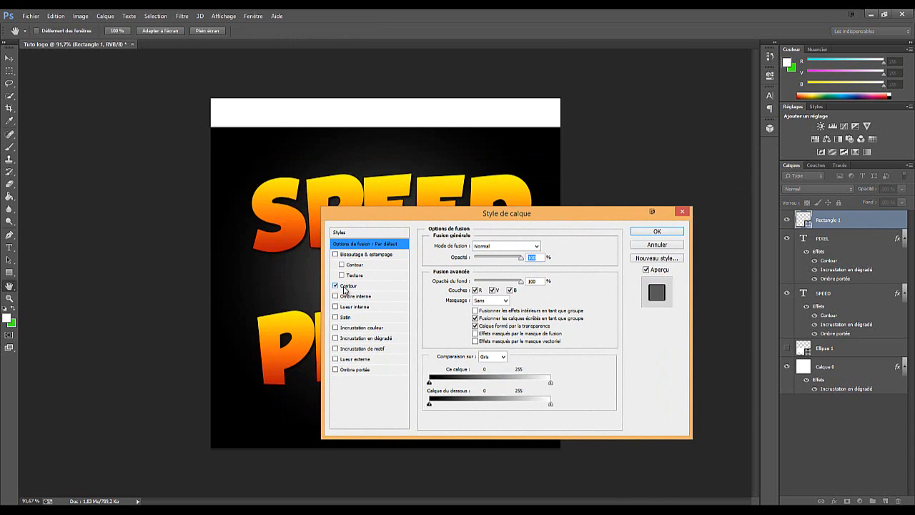
click(347, 286)
double_click(538, 244)
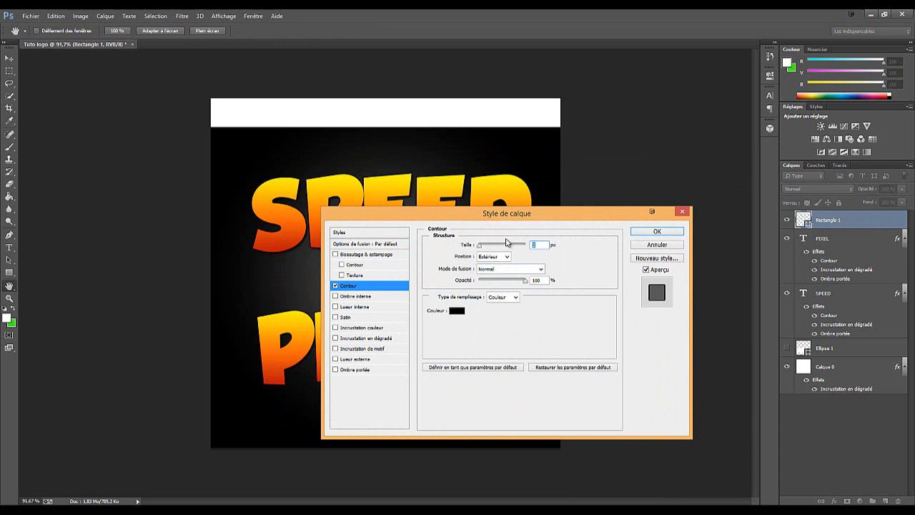
text(5)
text(2)
Add a linear gradient overlay at 90° with reversed direction to the rectangle, leaving the colour overlay off
click(355, 329)
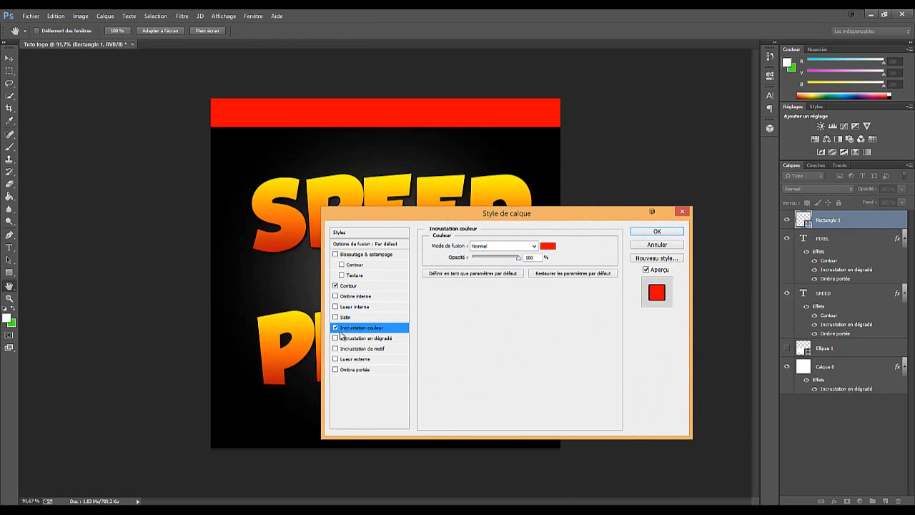
click(336, 337)
click(346, 339)
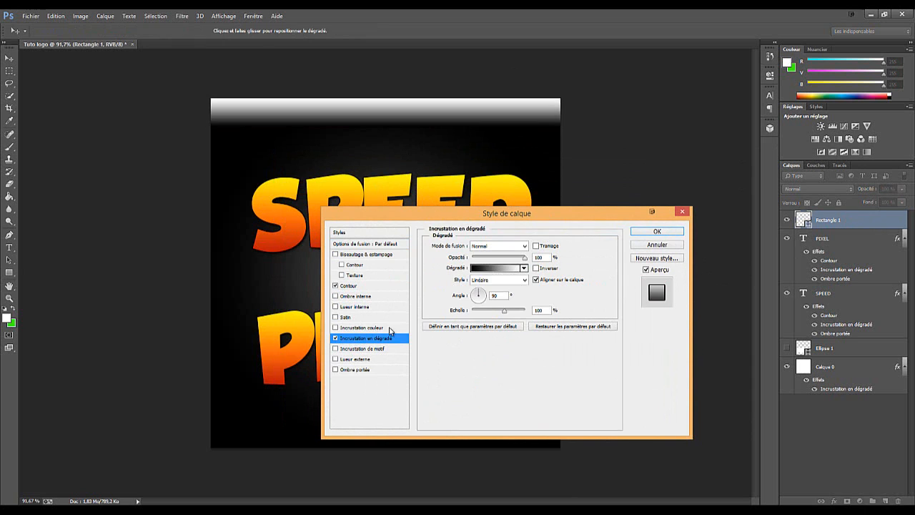
click(536, 268)
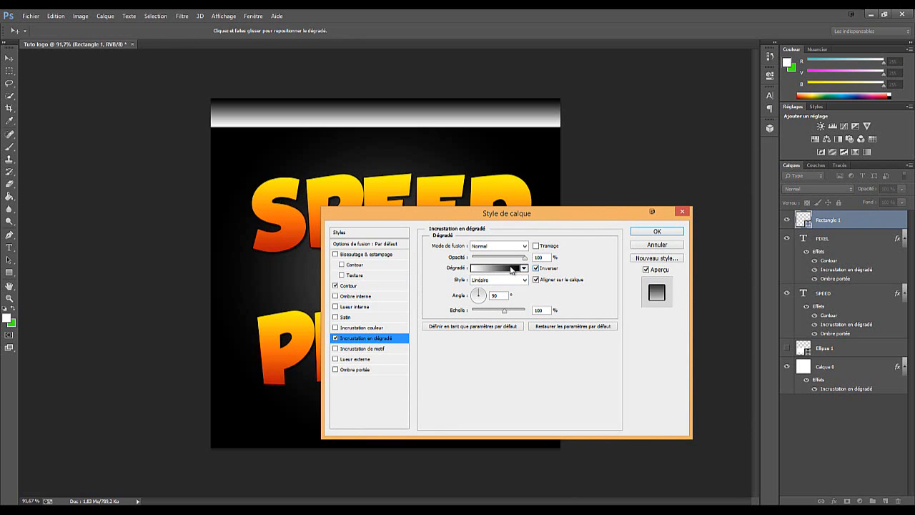
Change the gradient's black colour stop at 0 % to a vivid orange
click(512, 269)
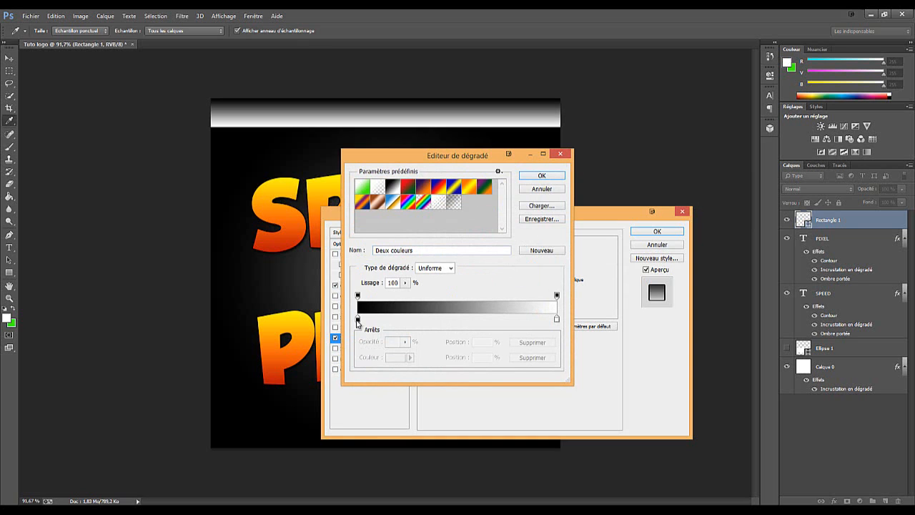
click(357, 319)
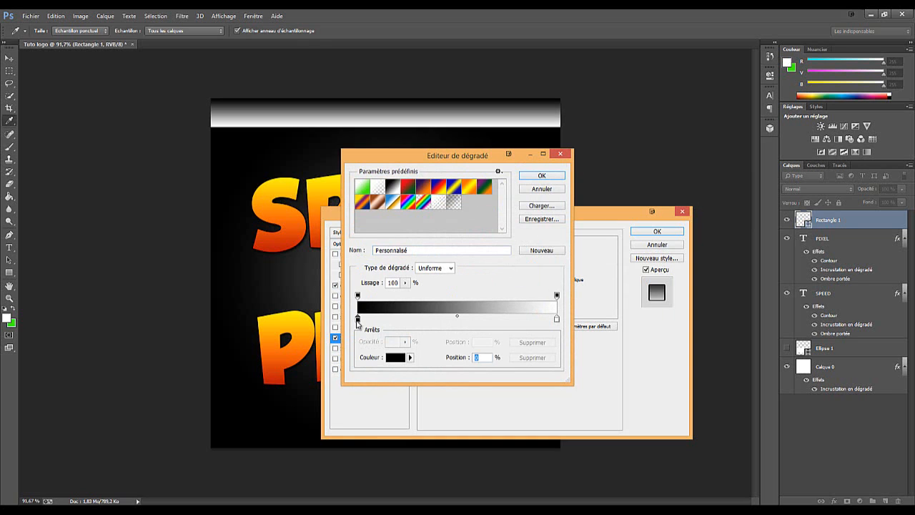
click(391, 357)
click(400, 275)
drag(456, 329, 456, 325)
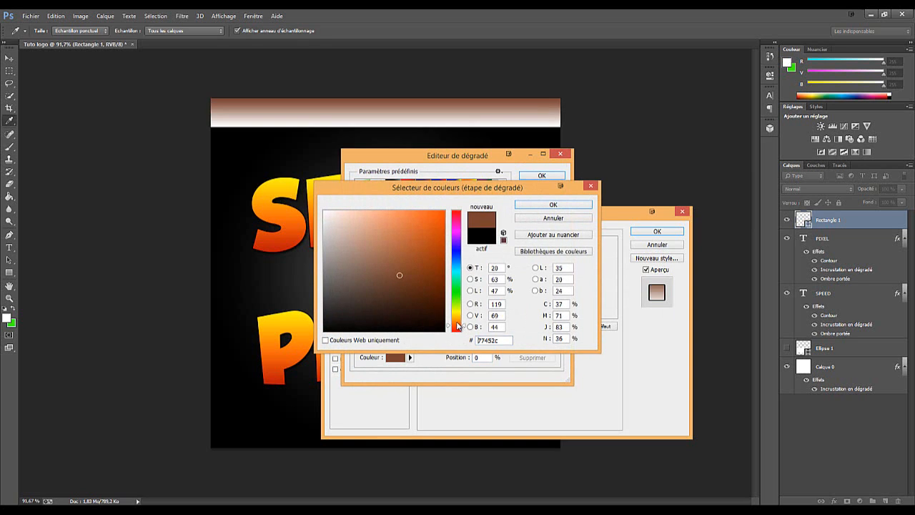
click(421, 253)
click(434, 231)
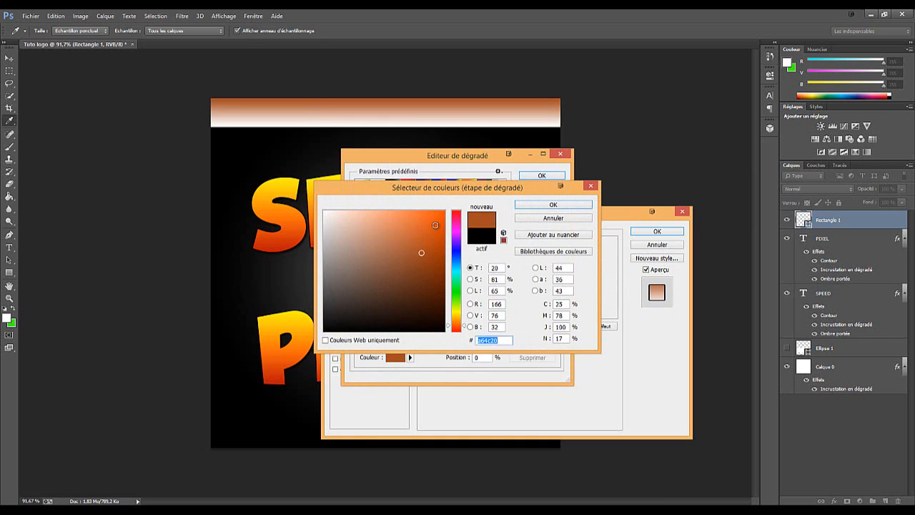
click(531, 207)
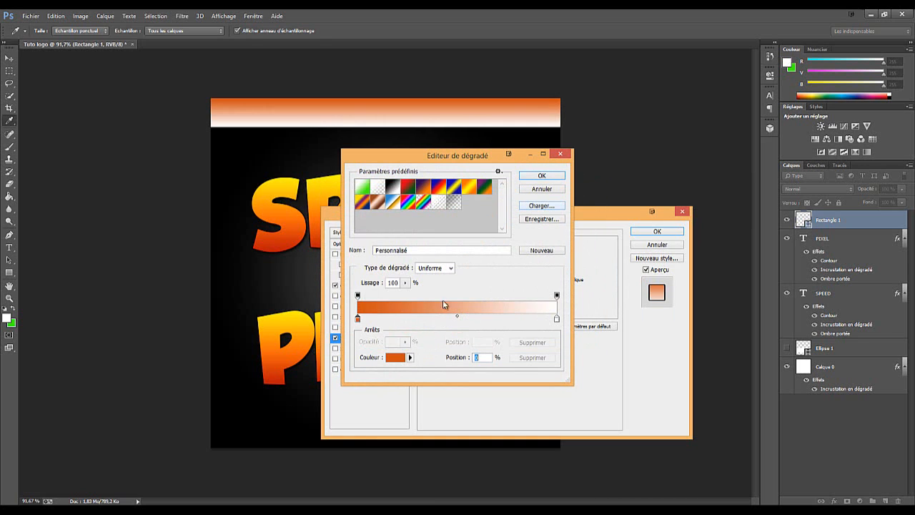
Change the gradient's white colour stop at 100 % to golden yellow and apply the rectangle's layer style
click(557, 319)
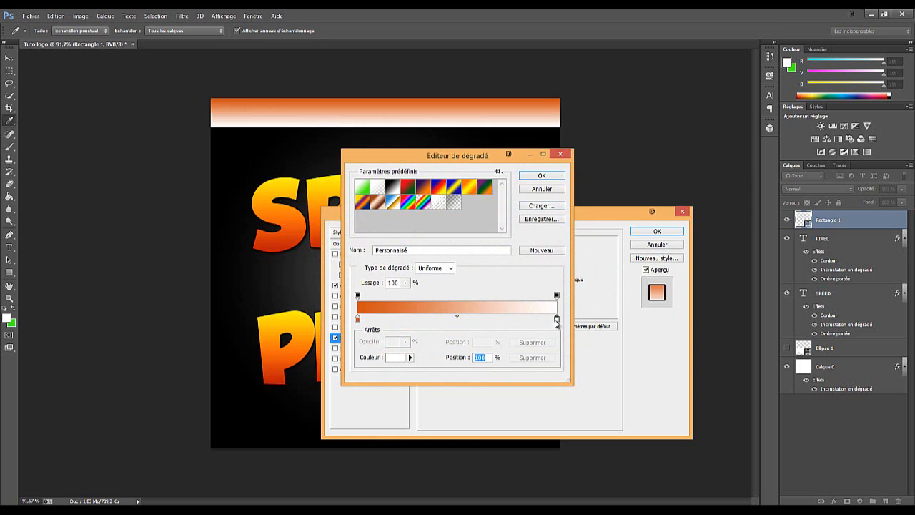
click(402, 358)
drag(458, 189, 437, 247)
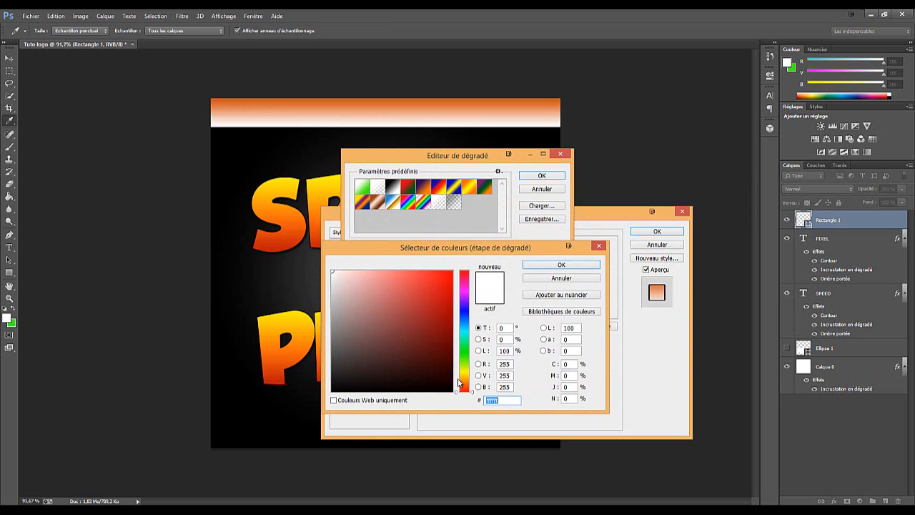
click(440, 290)
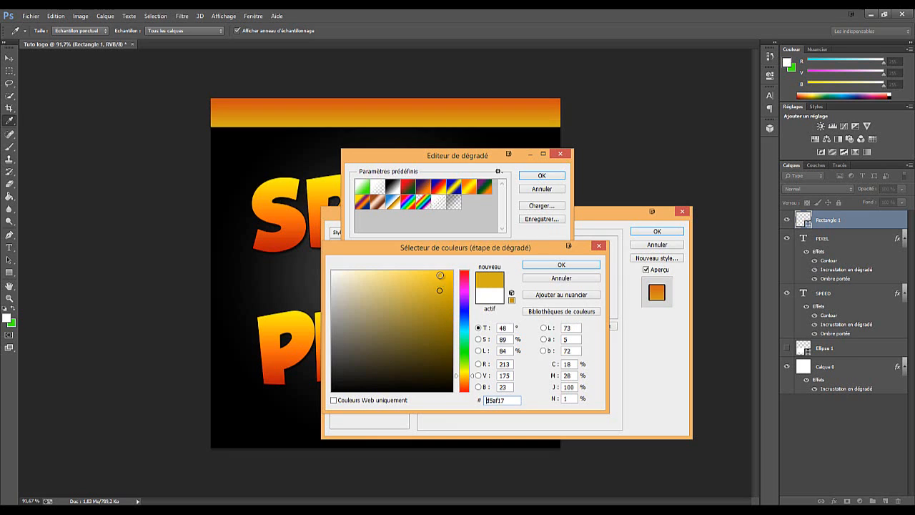
click(440, 273)
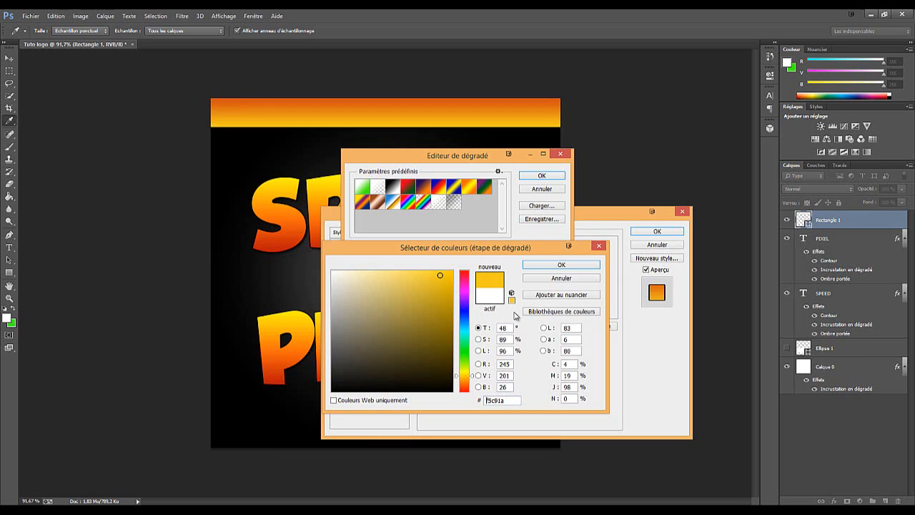
click(447, 288)
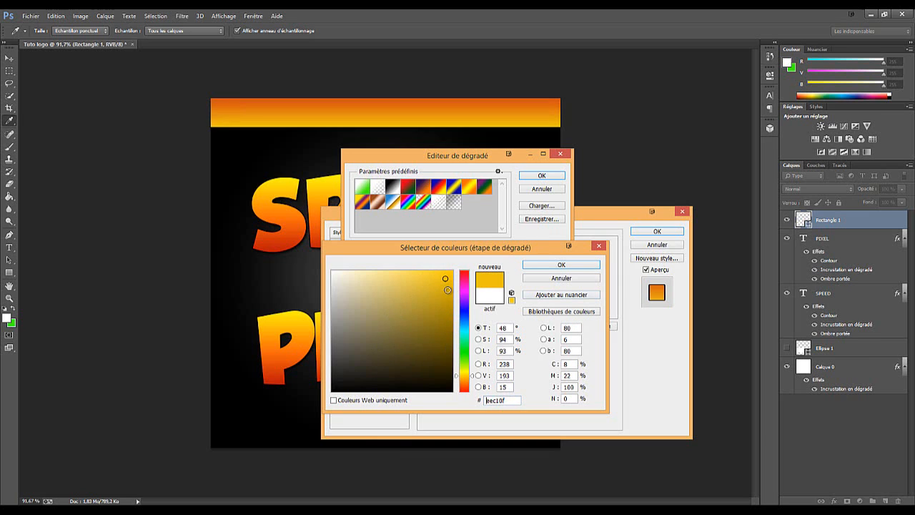
click(448, 287)
drag(447, 286, 444, 281)
click(583, 265)
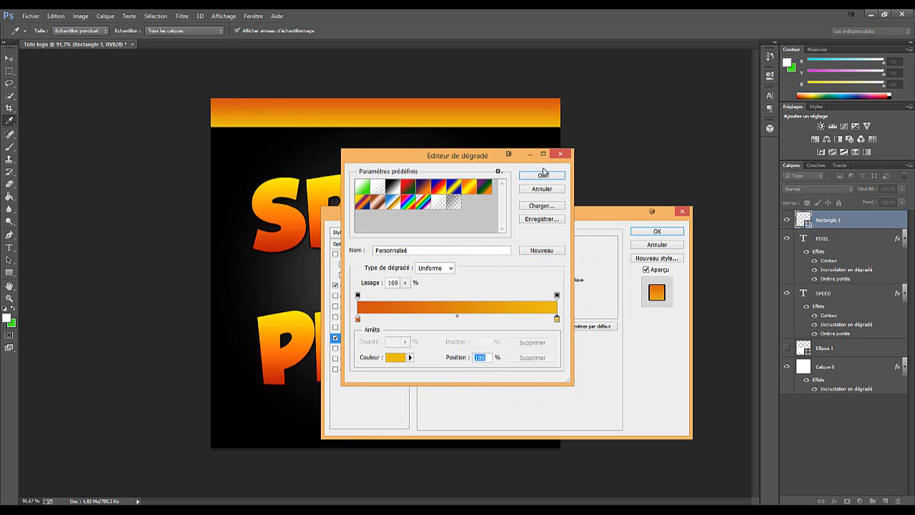
click(541, 174)
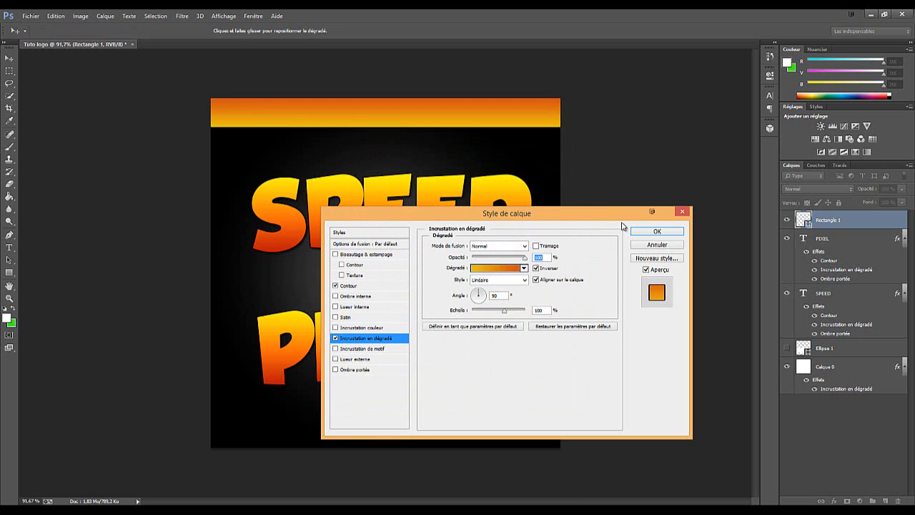
click(351, 285)
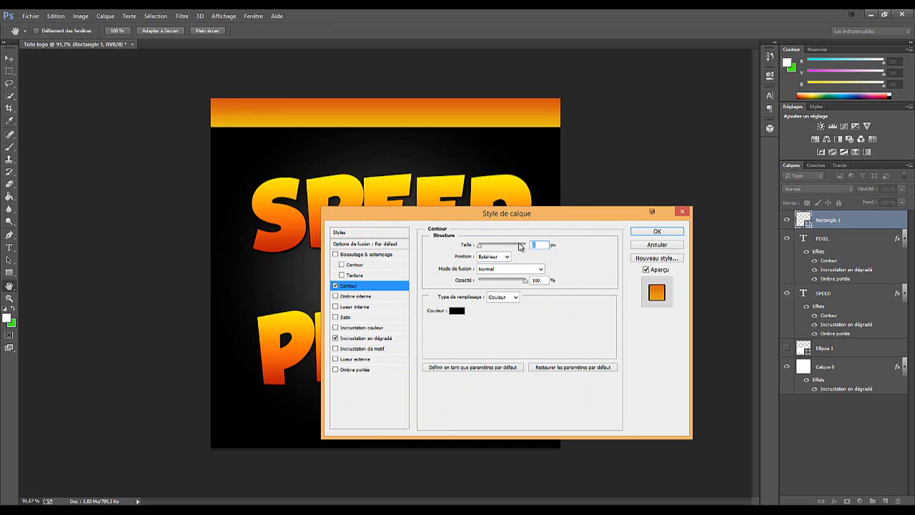
click(642, 237)
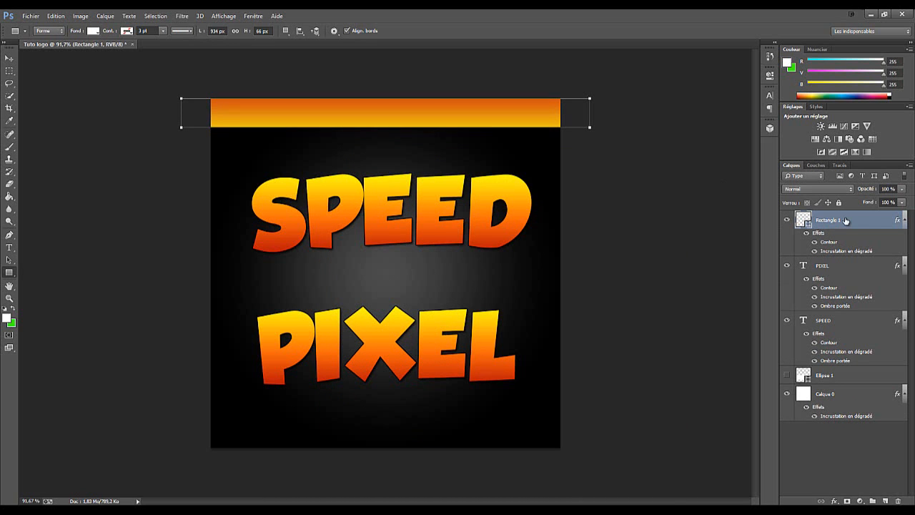
Add a black drop shadow to the rectangle at 75 % opacity, with 2 px distance and 2 px size
click(9, 286)
double_click(845, 221)
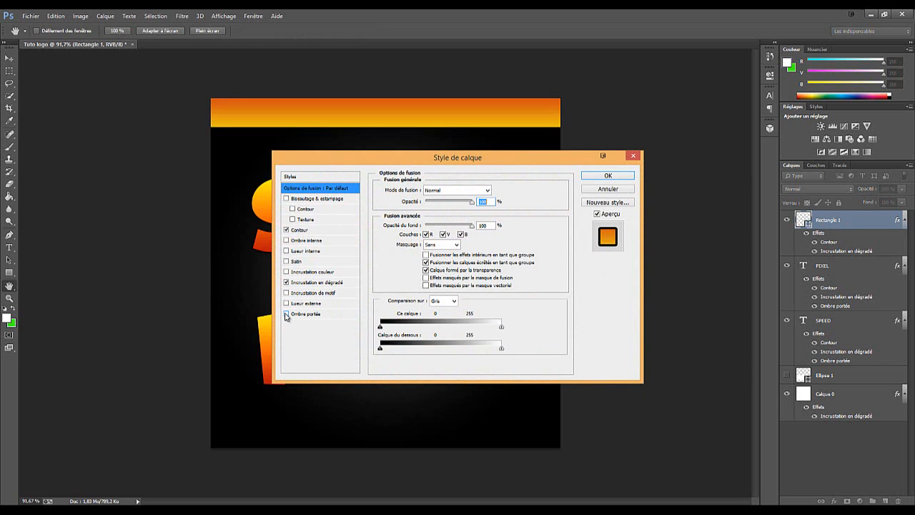
click(309, 314)
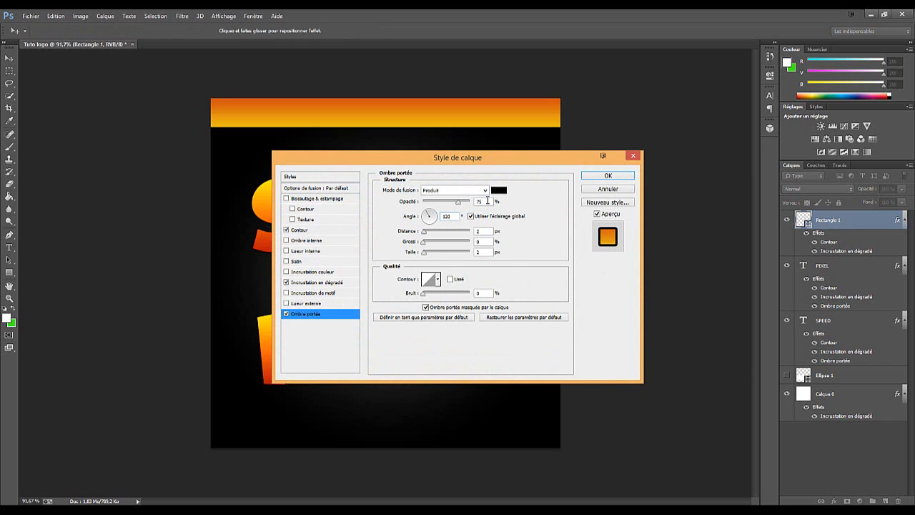
double_click(489, 230)
click(616, 176)
click(615, 181)
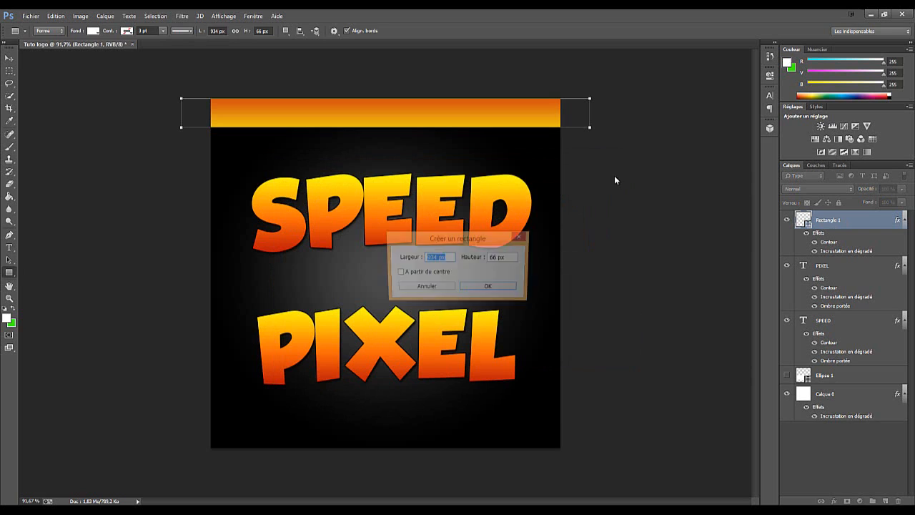
click(488, 288)
click(743, 69)
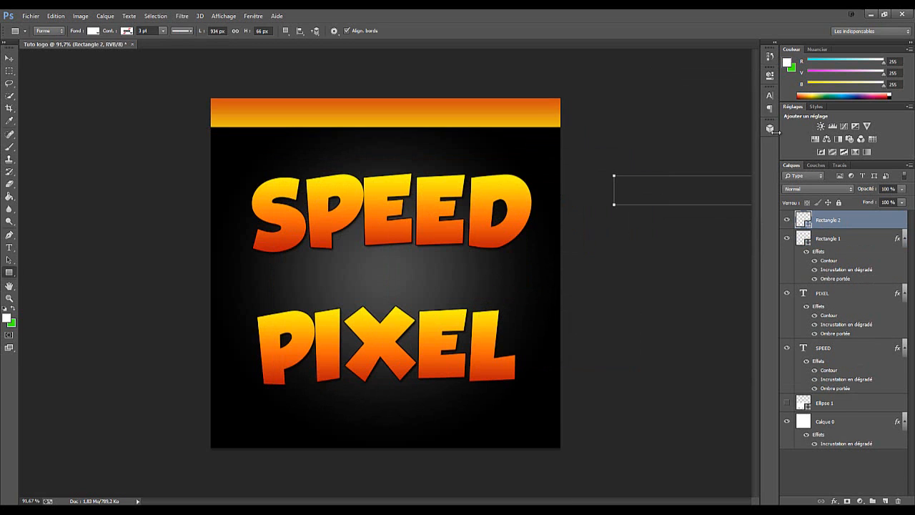
key(Delete)
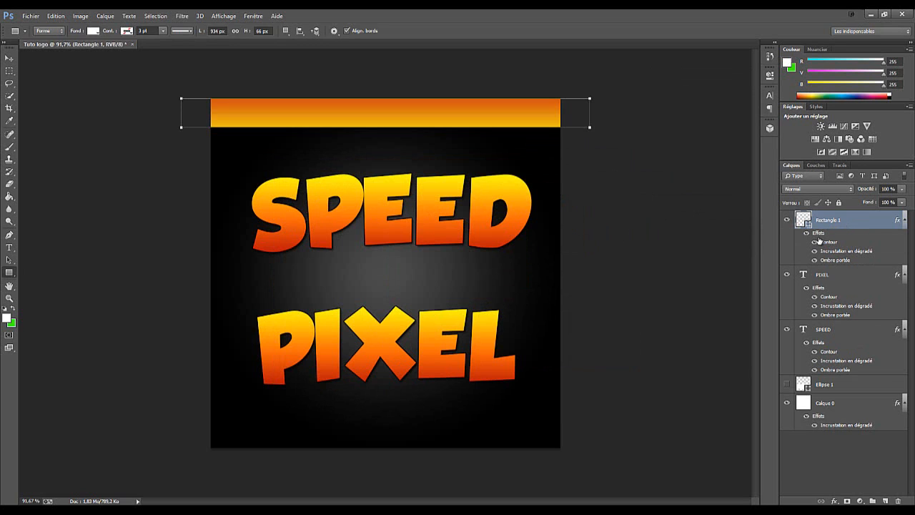
Duplicate the styled band, move the copy straight down to the canvas's lower edge and apply the transform
key(ctrl+j)
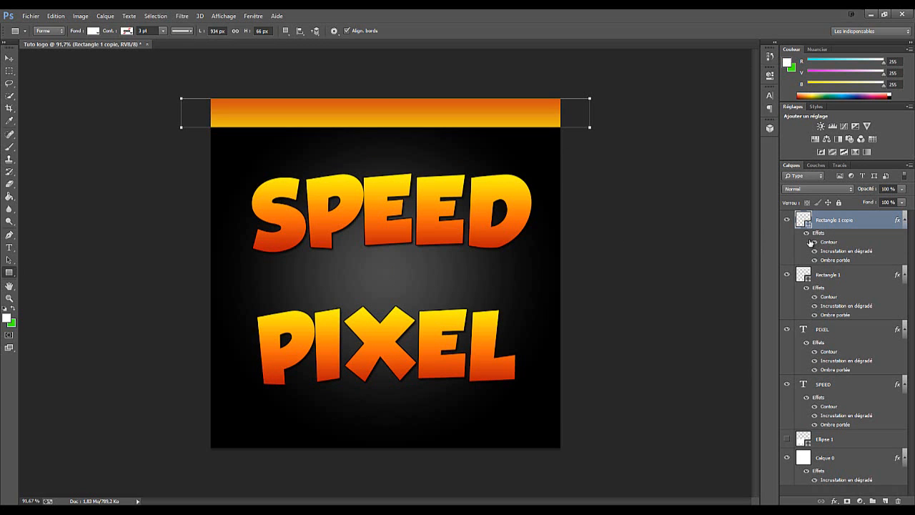
key(ctrl+t)
drag(468, 131, 464, 441)
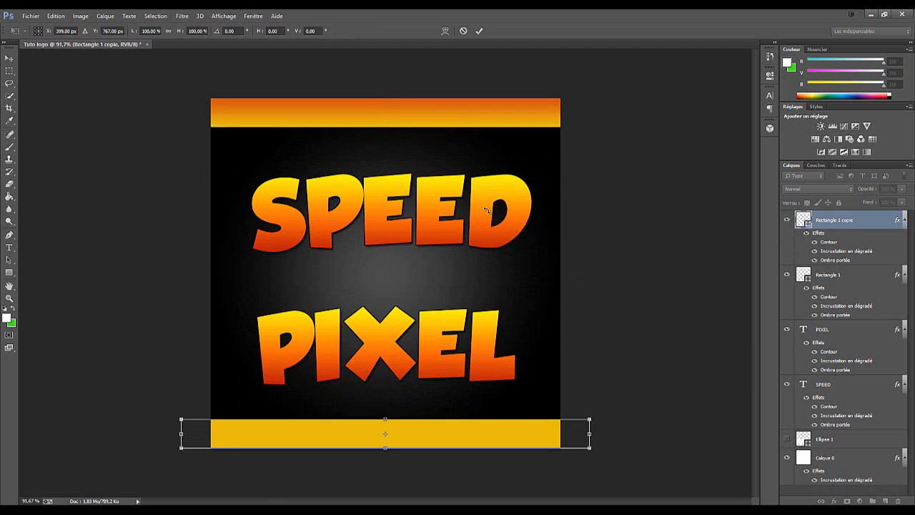
click(481, 30)
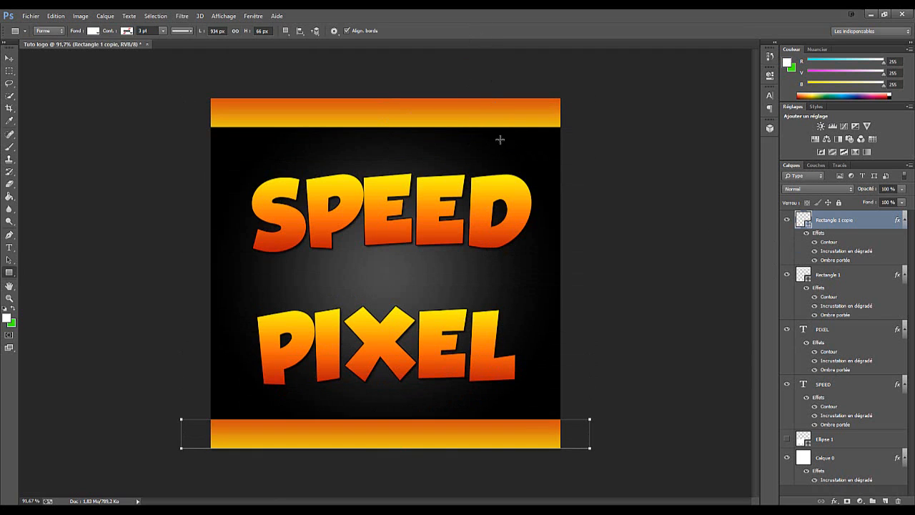
Turn off the reversed direction in the lower band's gradient overlay and apply the layer style
double_click(864, 222)
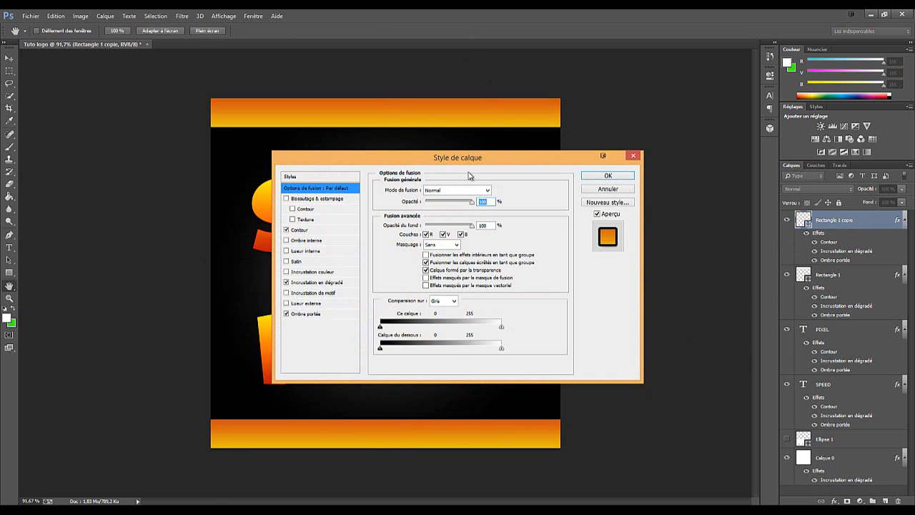
drag(456, 159, 544, 125)
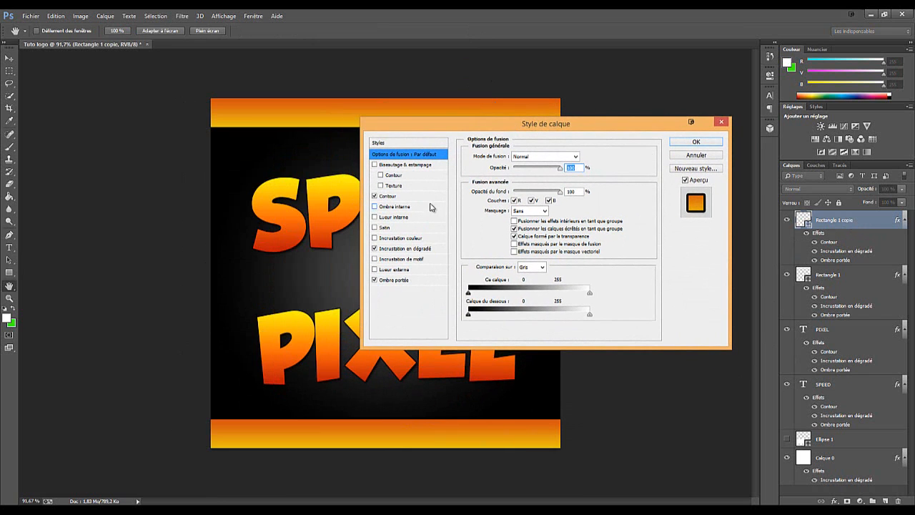
click(409, 249)
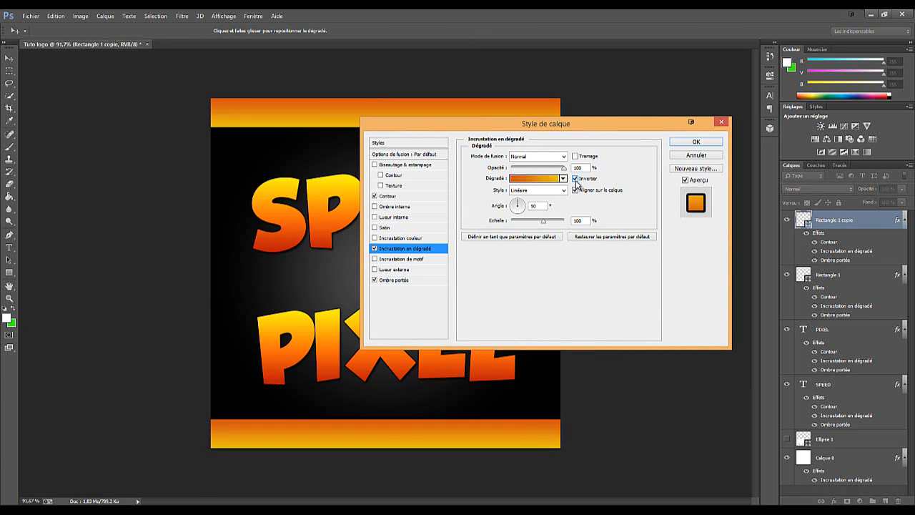
click(575, 178)
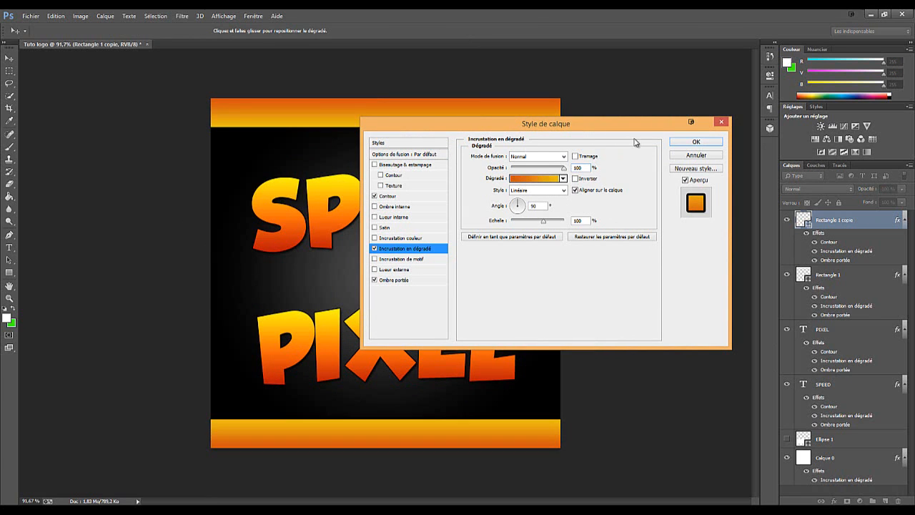
click(696, 141)
Stretch the lower band upward to about 126 % of its height and apply the transform
scroll(593, 158, down, 1)
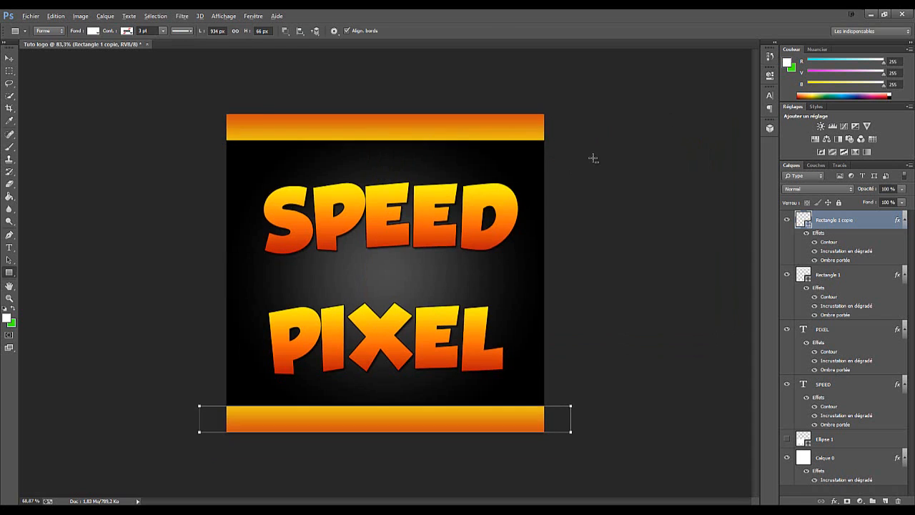
scroll(593, 158, down, 4)
scroll(582, 184, up, 3)
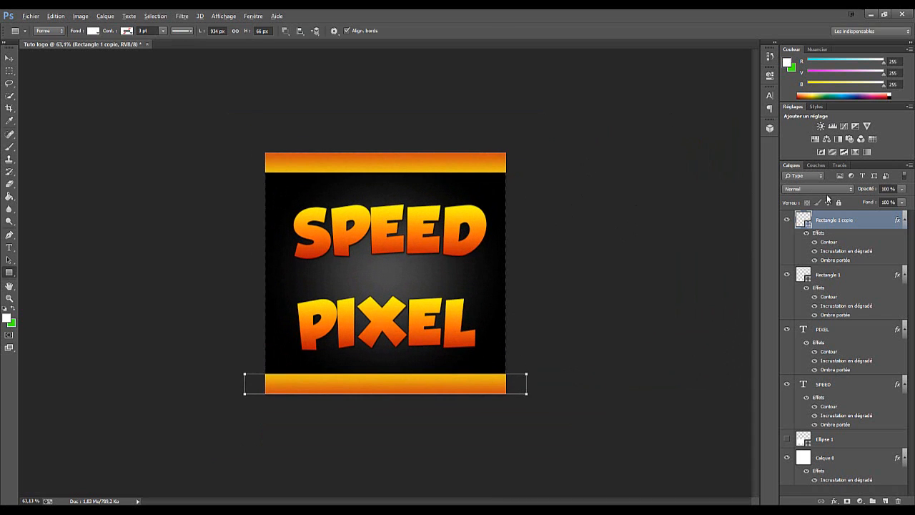
key(alt)
key(ctrl+t)
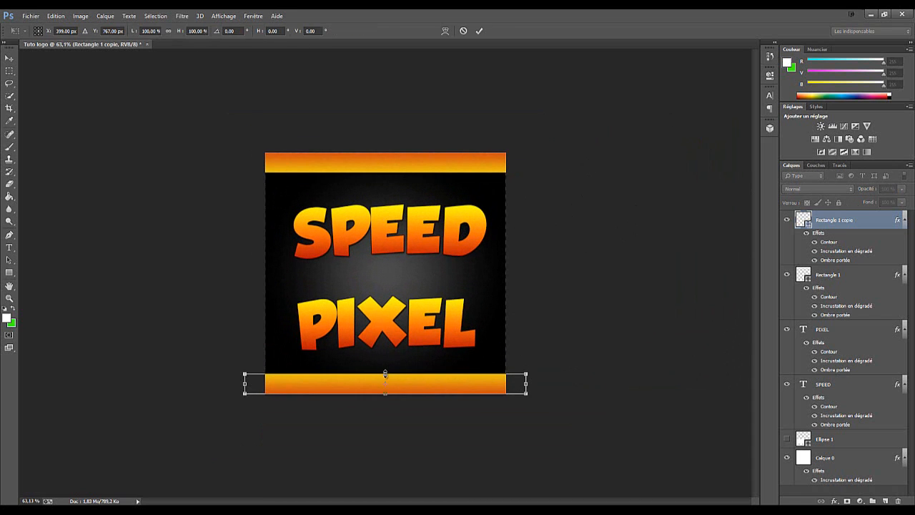
drag(385, 372, 385, 368)
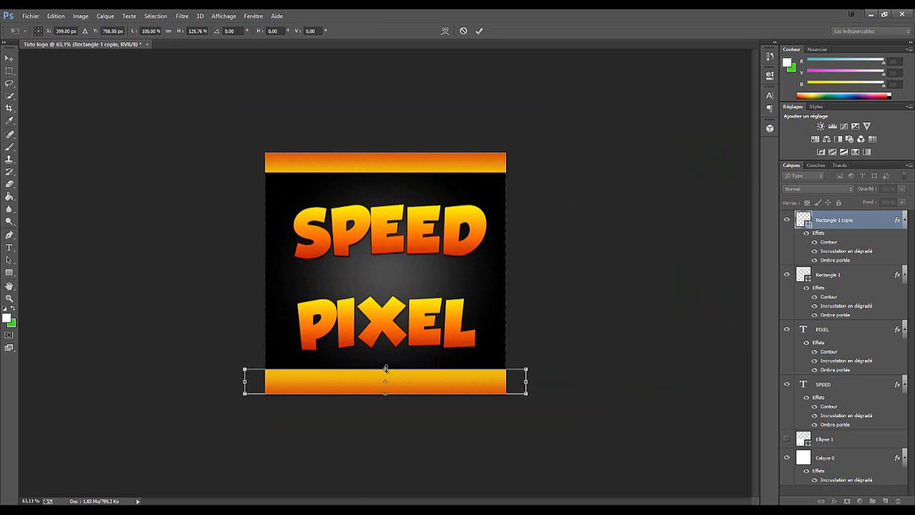
click(479, 32)
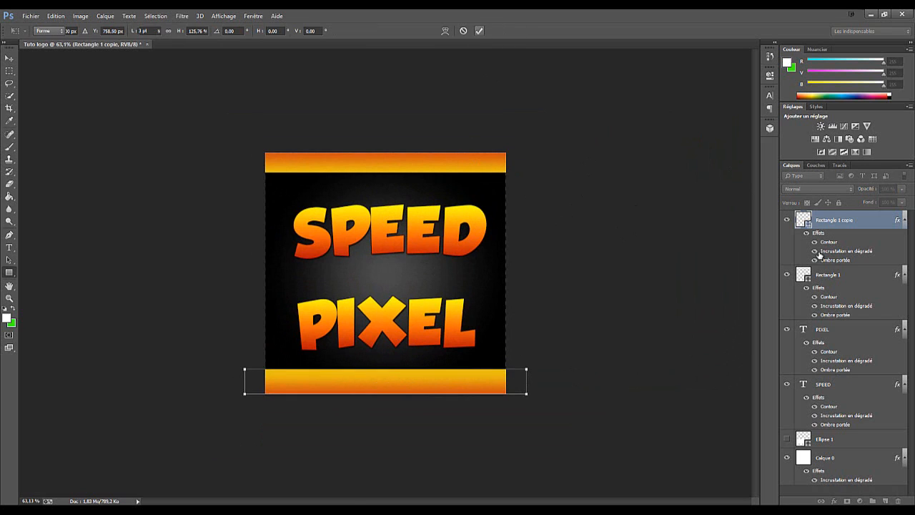
Stretch the upper band downward to about 117 % of its height and apply the transform
click(845, 274)
key(ctrl+t)
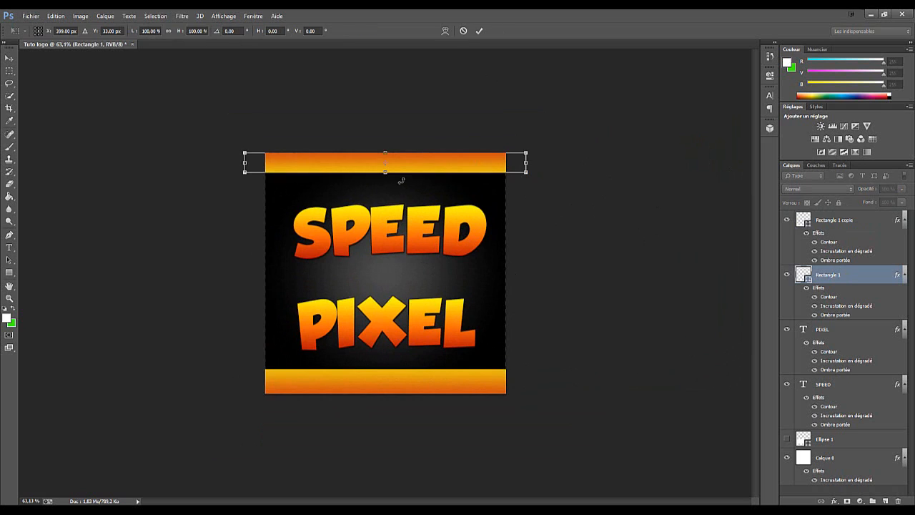
drag(386, 174, 386, 177)
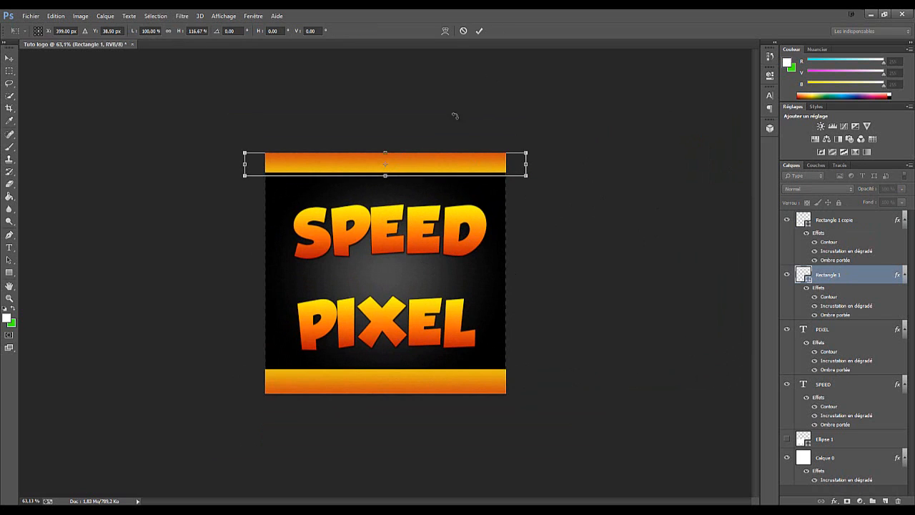
click(481, 33)
scroll(507, 307, down, 3)
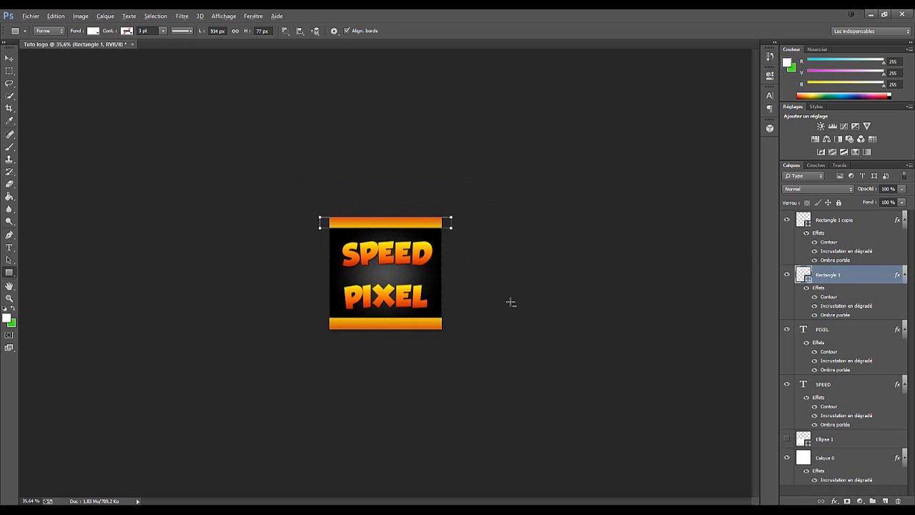
scroll(511, 302, up, 4)
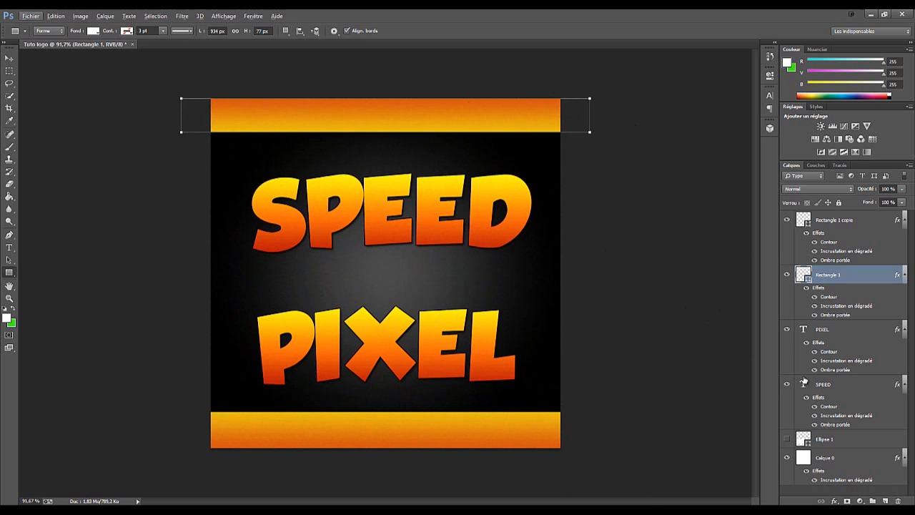
Enlarge the elliptical text path of the word PIXEL to about 106 % and apply the transform
click(838, 329)
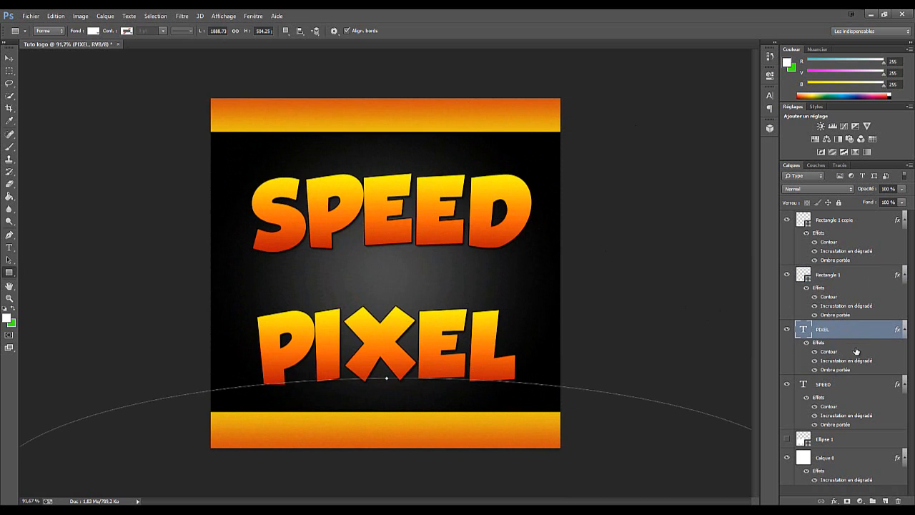
key(ctrl+t)
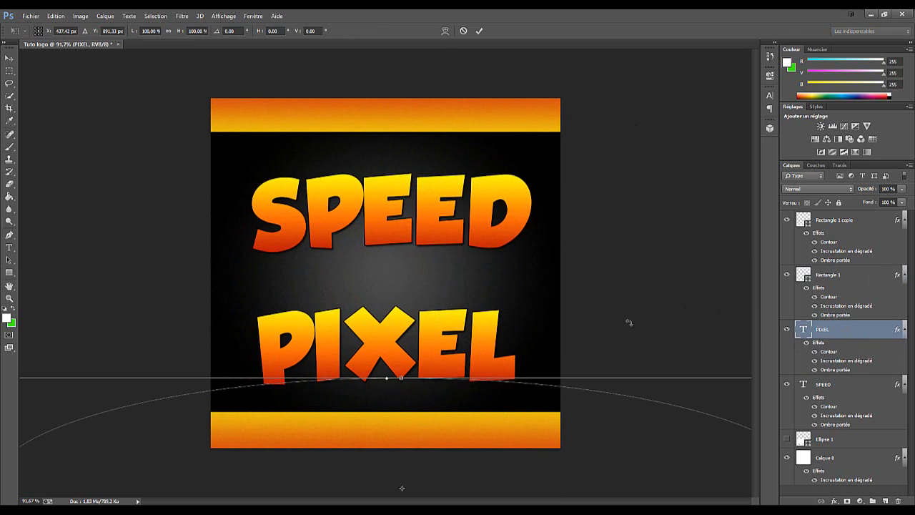
click(464, 31)
key(ctrl+t)
scroll(519, 305, down, 11)
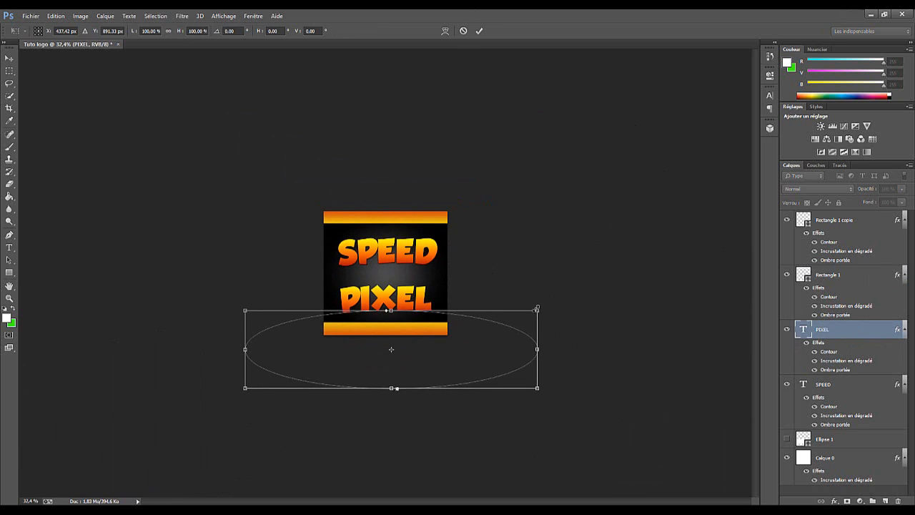
drag(536, 309, 555, 307)
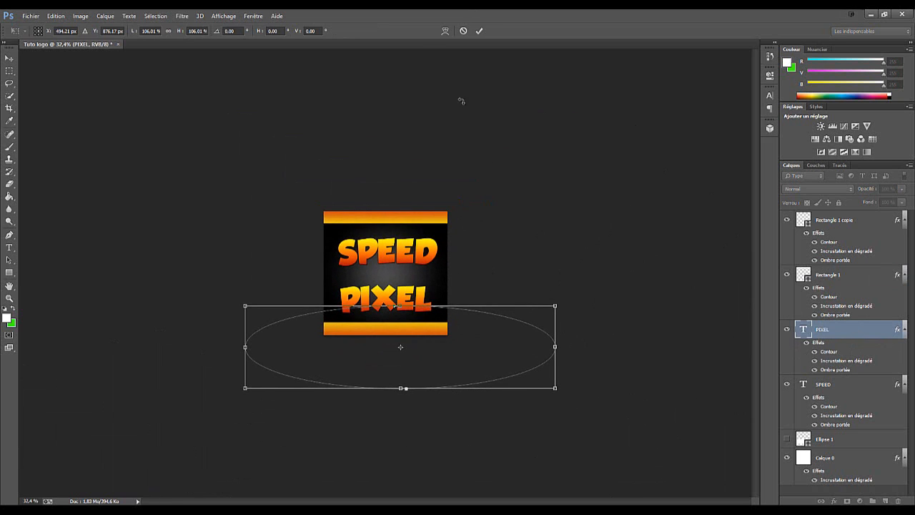
click(479, 31)
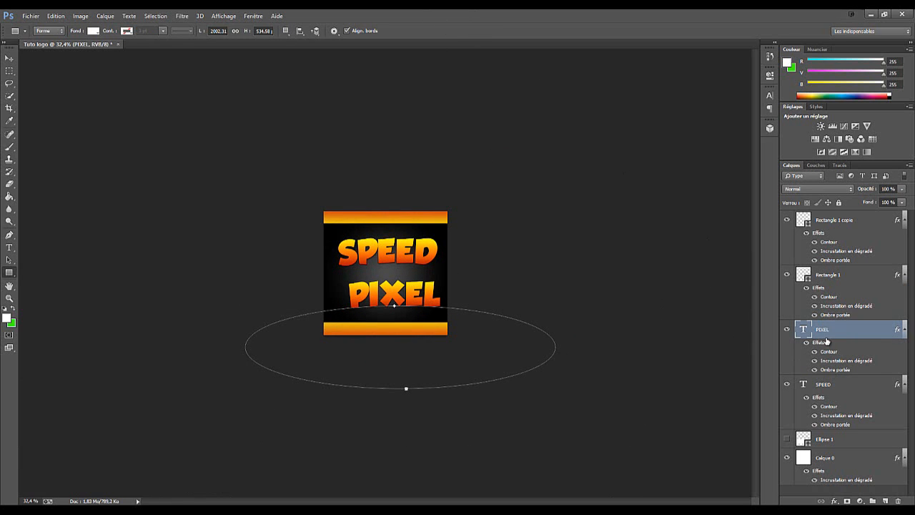
Shift the PIXEL text path to the left, scale it up to about 114 % and apply the transform
key(ctrl+t)
drag(463, 322, 444, 321)
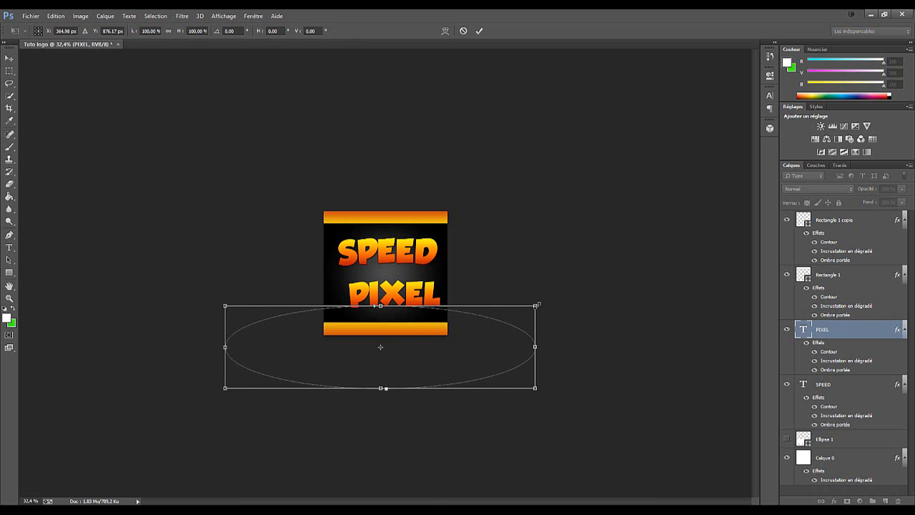
drag(537, 303, 572, 255)
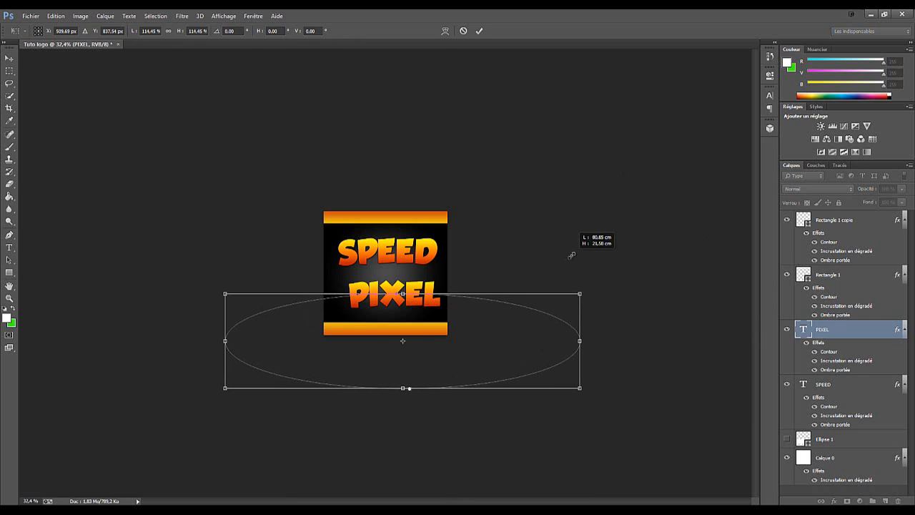
click(481, 31)
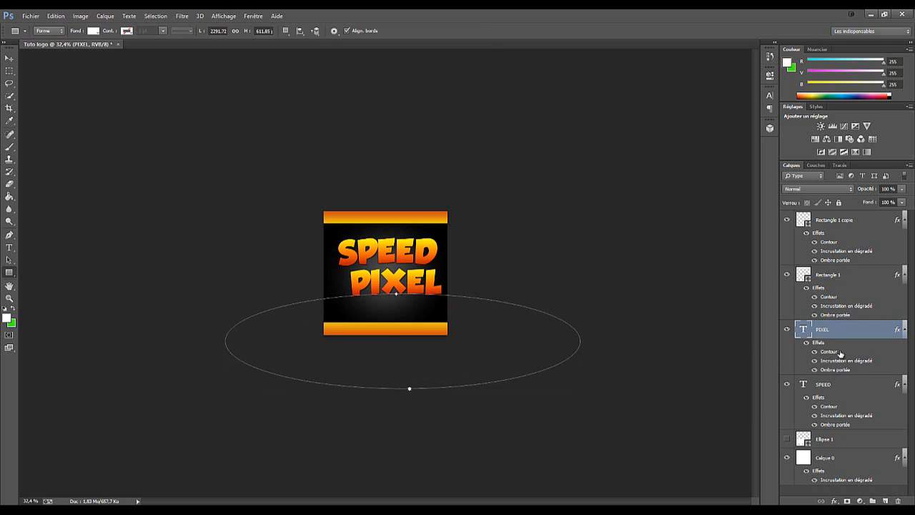
Check the hidden Ellipse 1 layer by toggling its visibility, and delete the layer
click(849, 382)
click(845, 333)
click(832, 440)
click(787, 439)
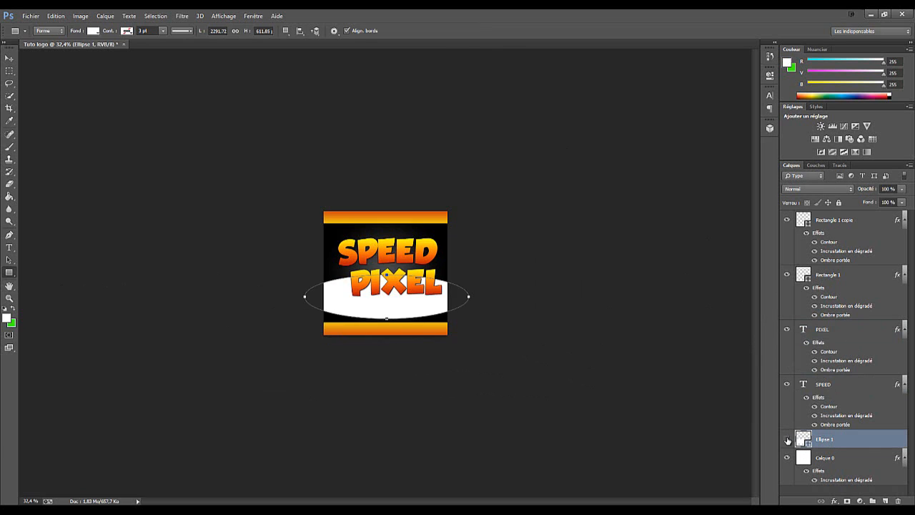
click(788, 439)
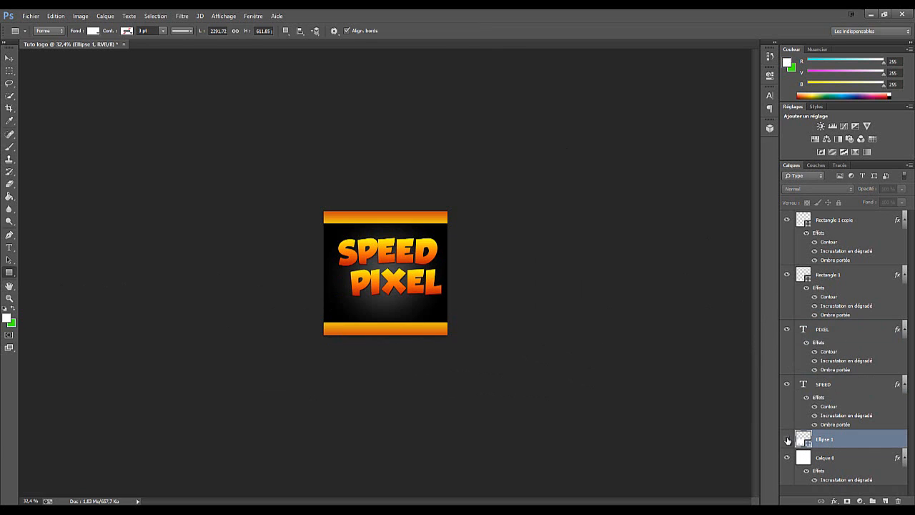
click(851, 386)
click(844, 441)
click(788, 439)
click(788, 440)
click(898, 501)
Move the word PIXEL down and to the left so it sits centred beneath SPEED
click(857, 387)
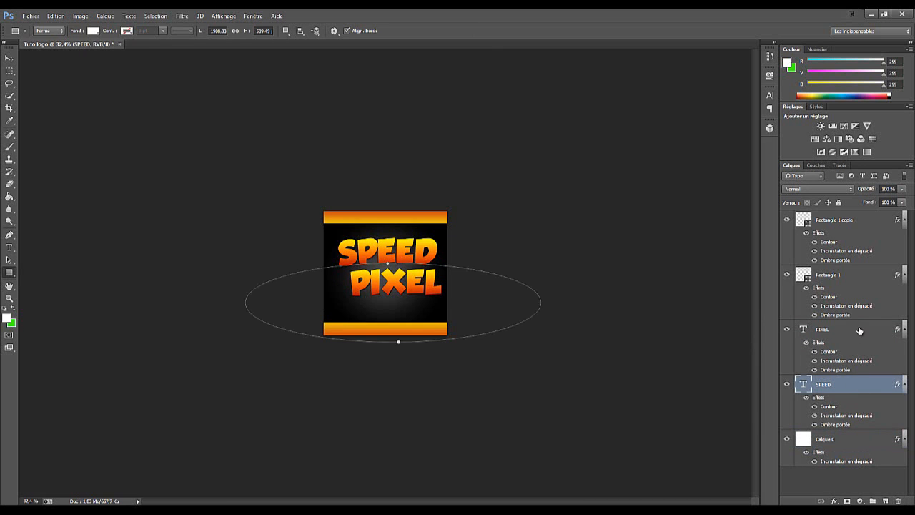
click(860, 330)
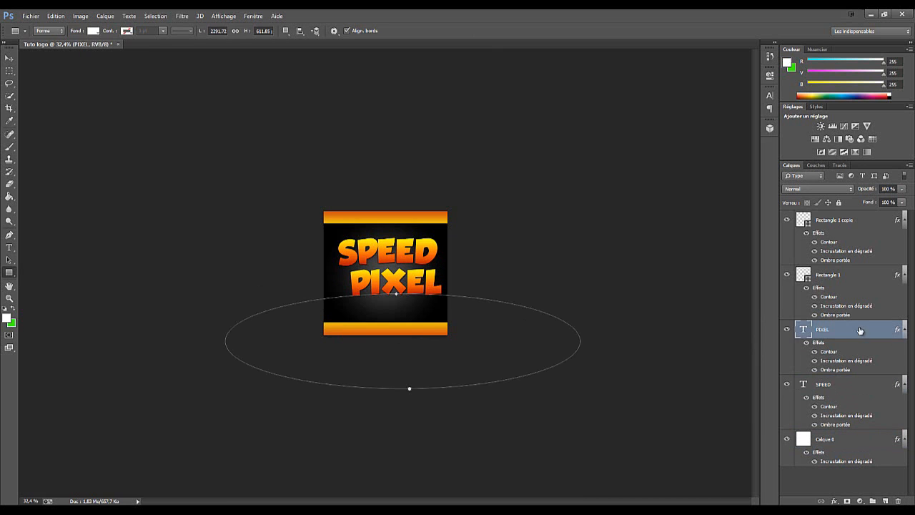
click(10, 58)
drag(407, 289, 394, 305)
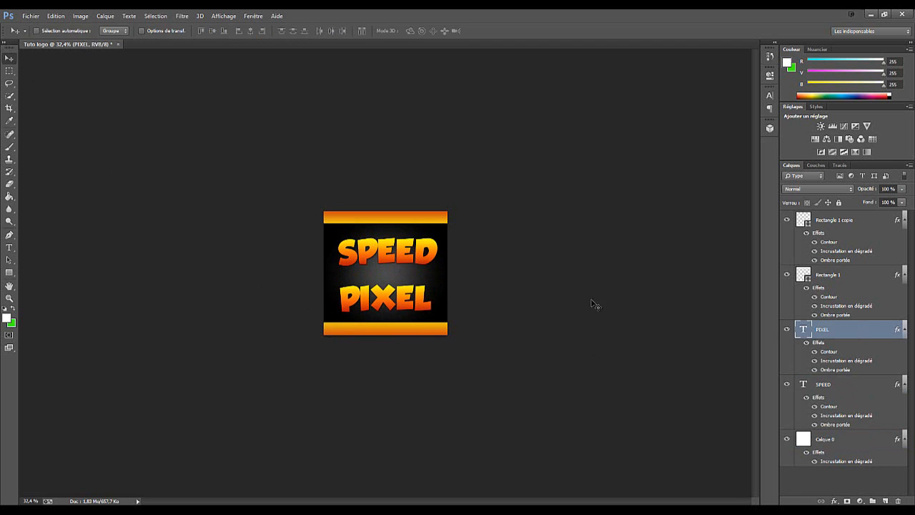
Bring the two words closer together by moving SPEED slightly down and left and PIXEL slightly up
click(861, 383)
drag(412, 259, 388, 261)
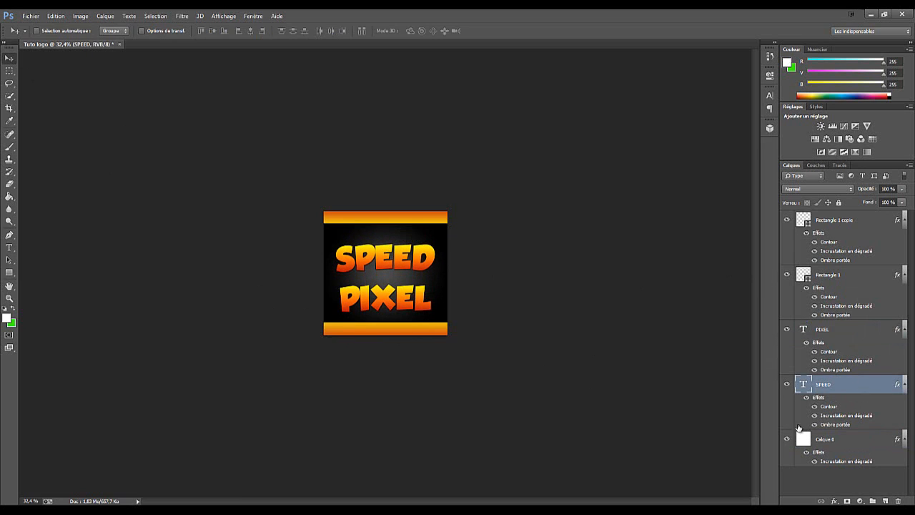
click(816, 335)
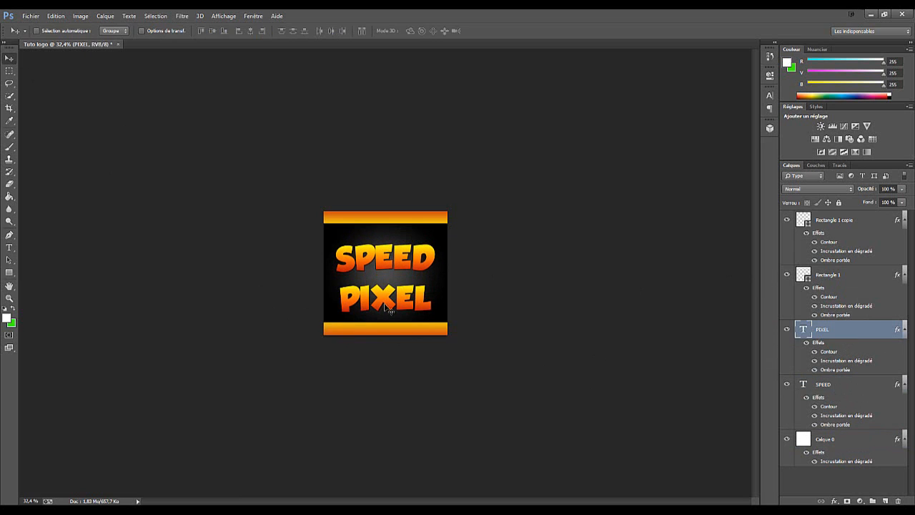
drag(390, 309, 390, 306)
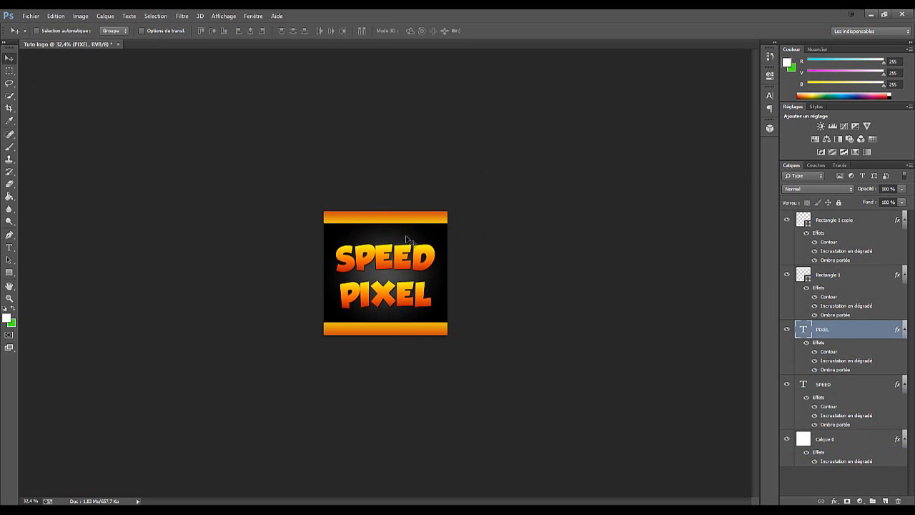
Reduce the upper band to about 71 % of its height from its lower edge and apply the transform
click(860, 273)
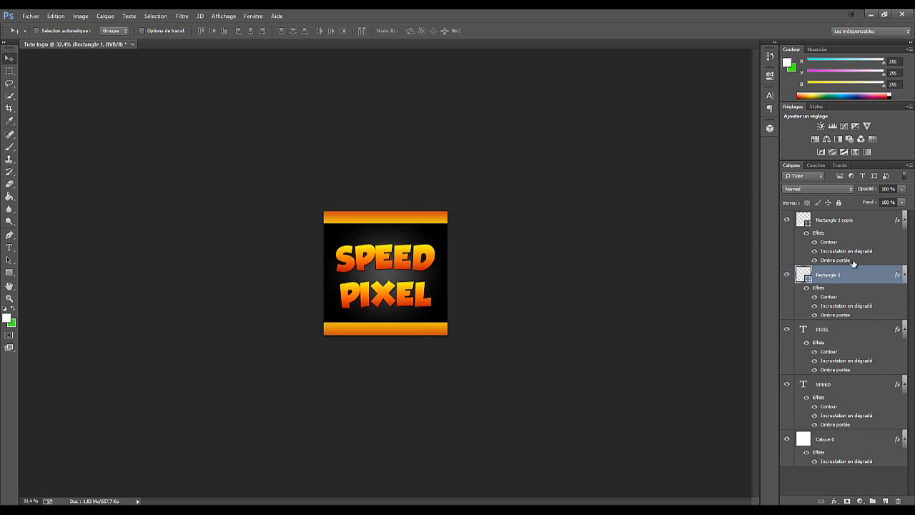
key(ctrl+t)
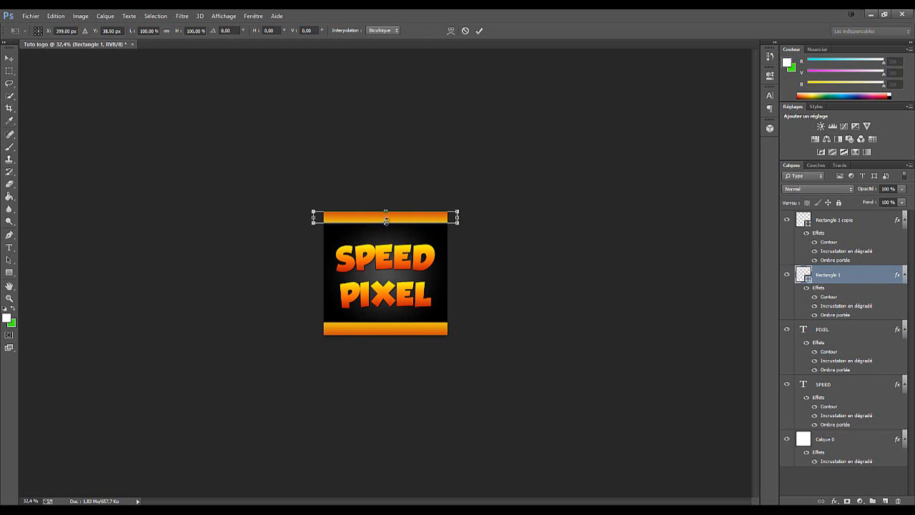
drag(386, 223, 400, 196)
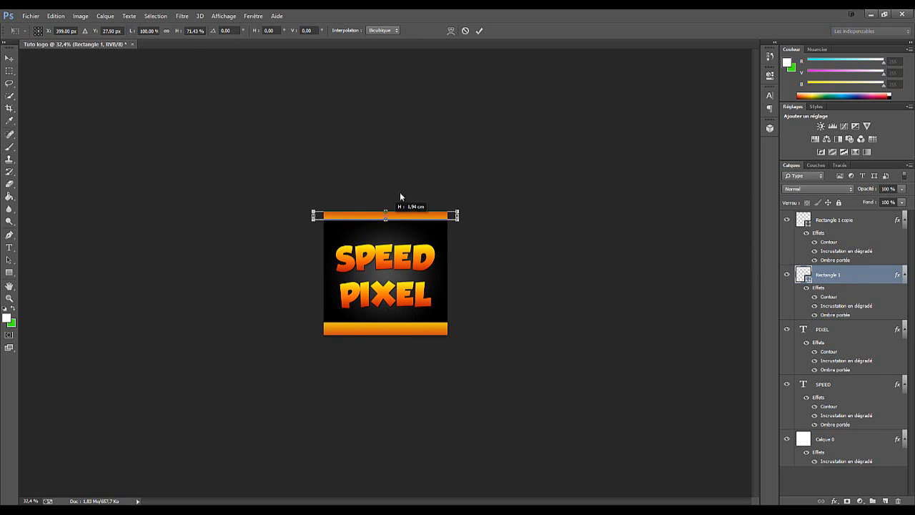
click(479, 30)
Reduce the lower band to about 59 % of its height from its upper edge and apply the transform
click(875, 232)
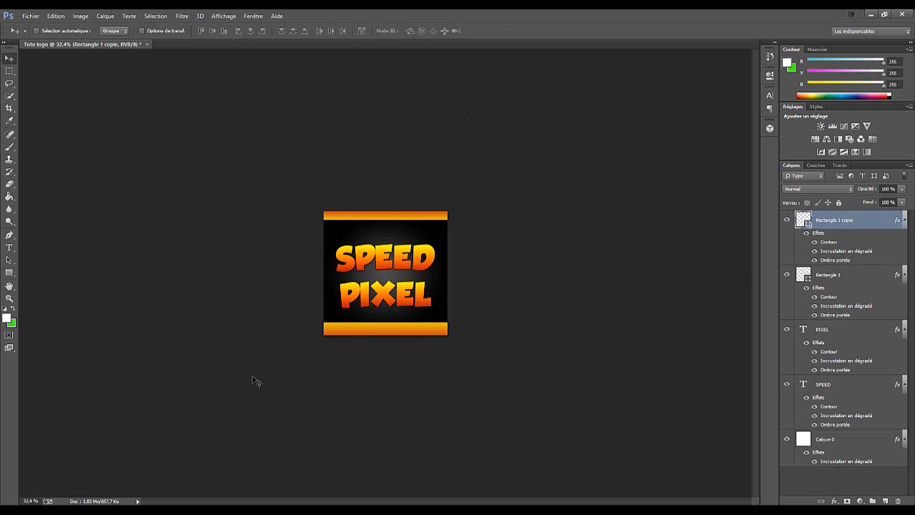
key(ctrl+t)
drag(387, 325, 387, 326)
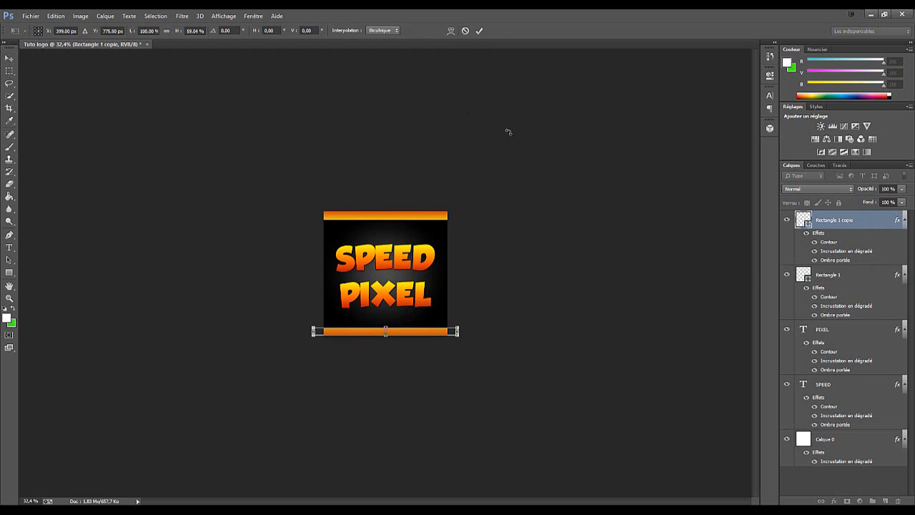
click(480, 31)
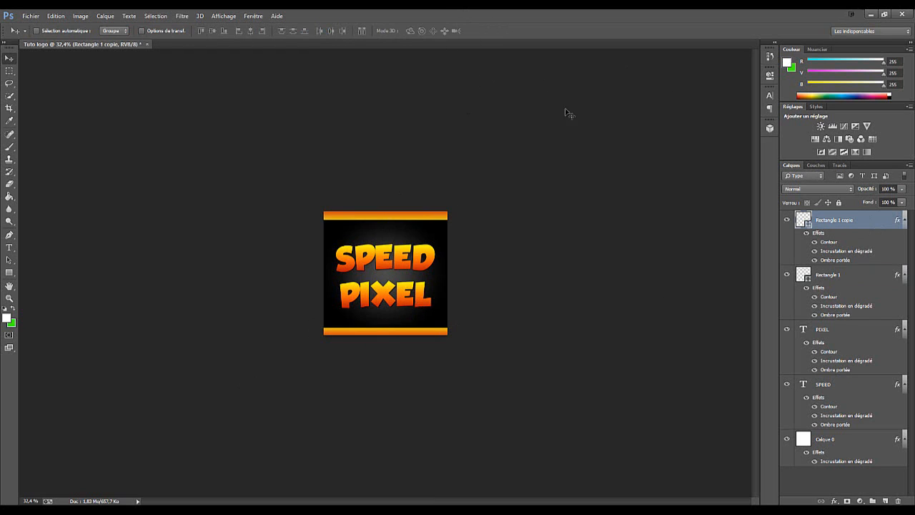
scroll(387, 299, up, 6)
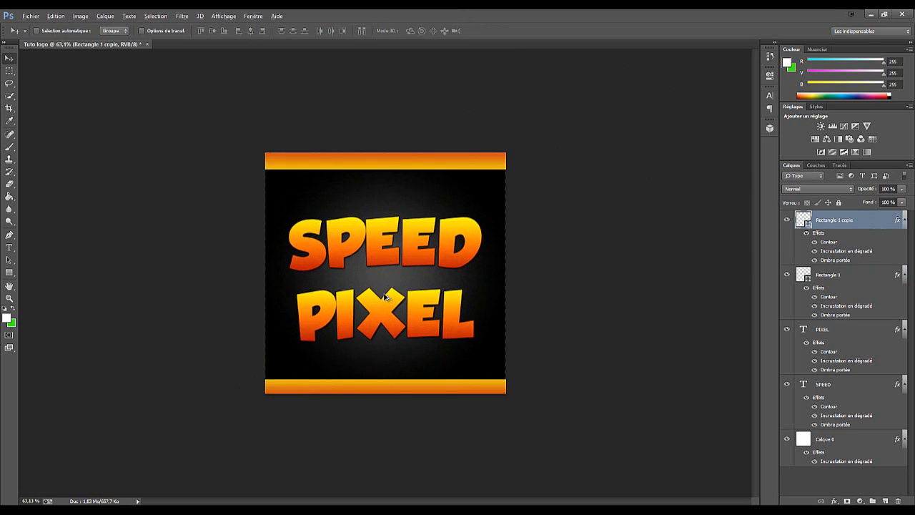
scroll(387, 298, down, 3)
scroll(527, 365, up, 4)
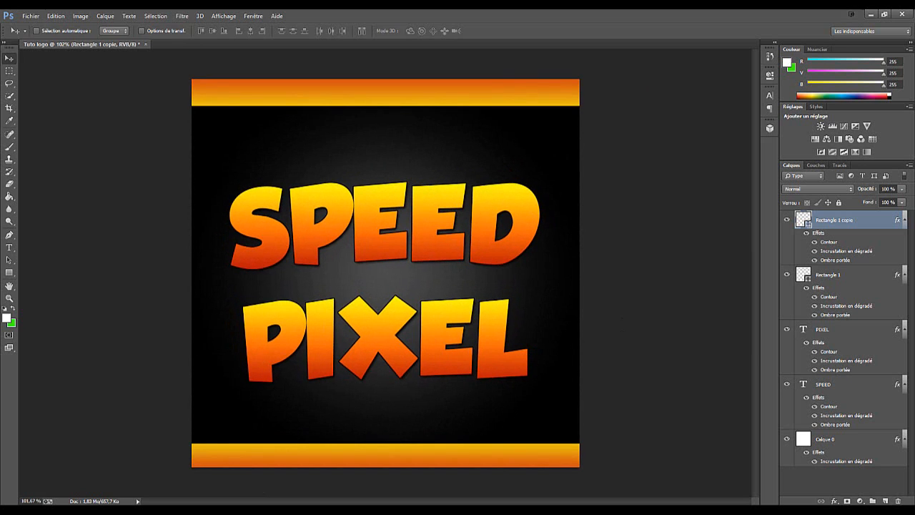